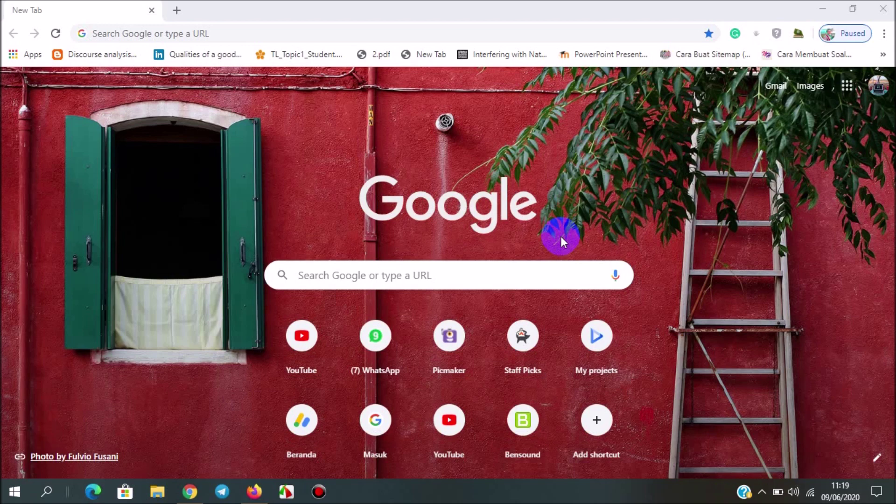
Search Google for 'biteable' and open the biteable.com home page from the results.
click(252, 37)
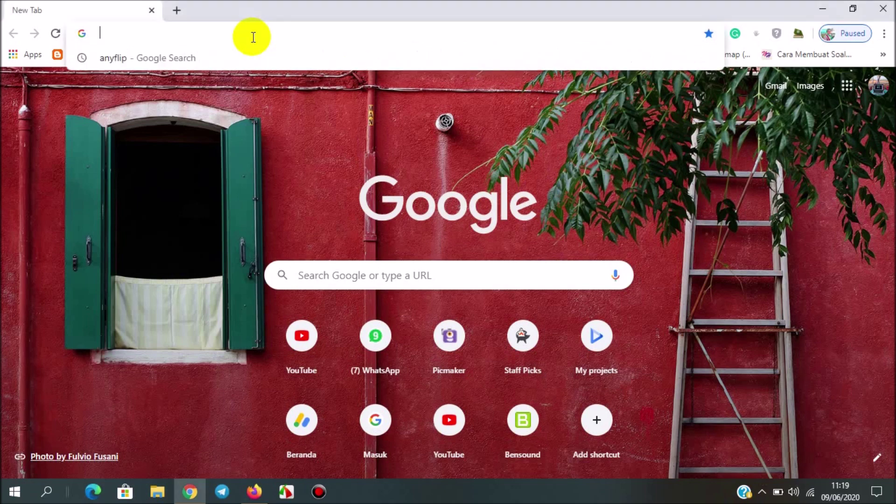
text(biteable)
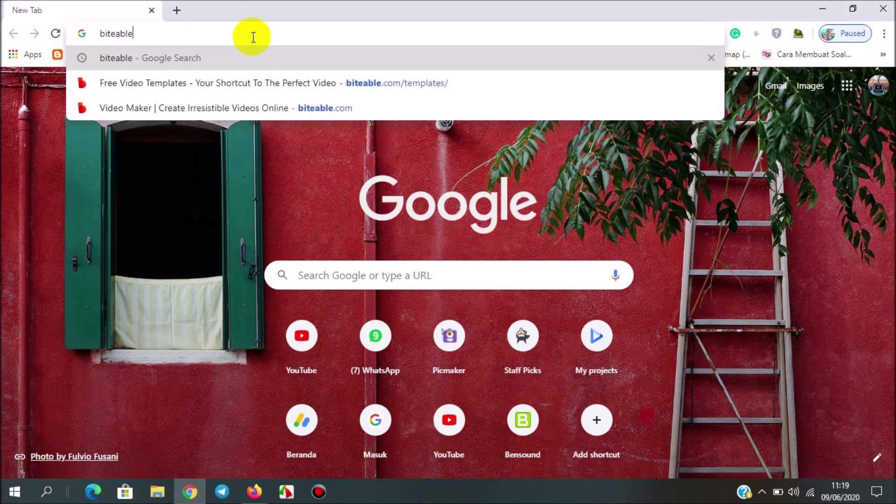
key(Return)
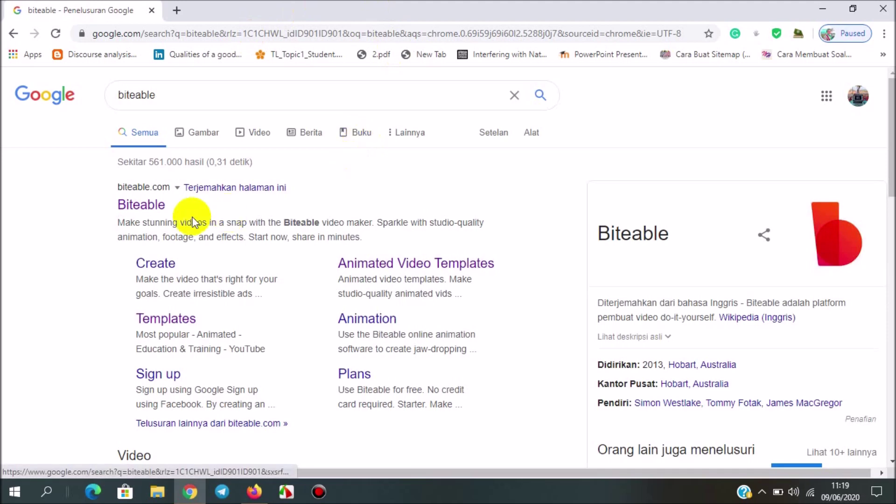
click(129, 209)
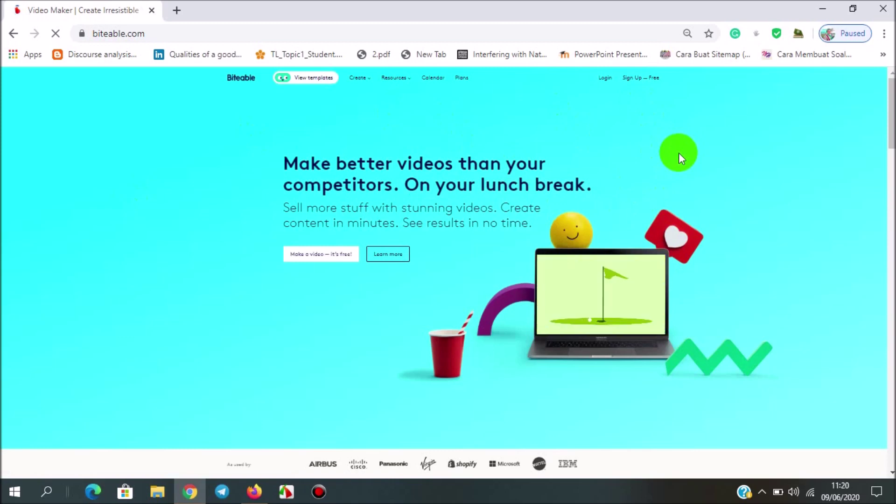
Sign up for a free Biteable account with Google, choosing the account and entering its password.
click(643, 84)
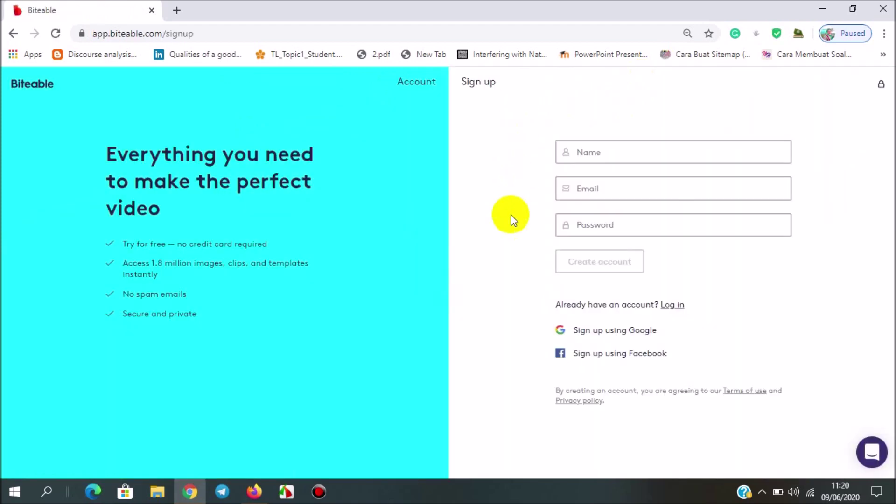
click(584, 334)
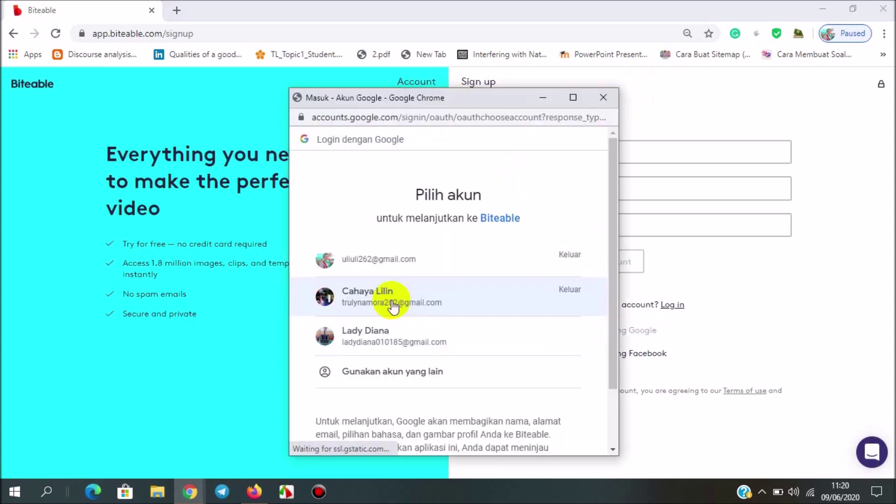
click(383, 304)
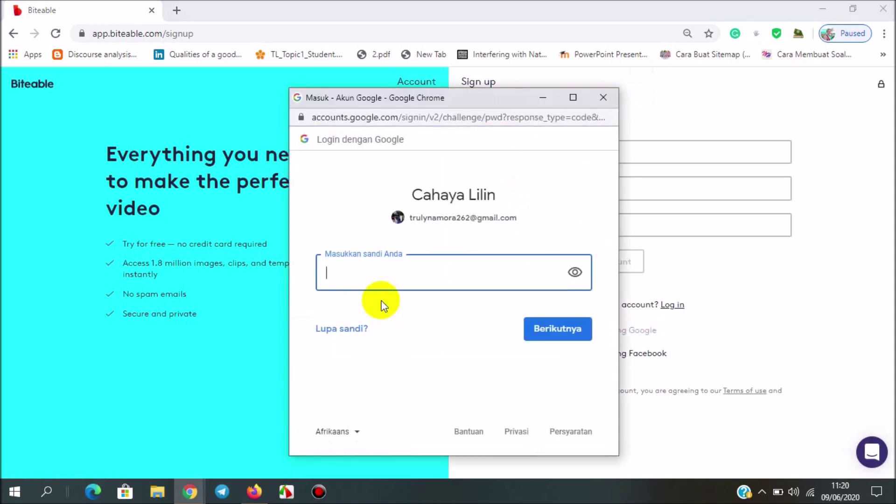
click(564, 329)
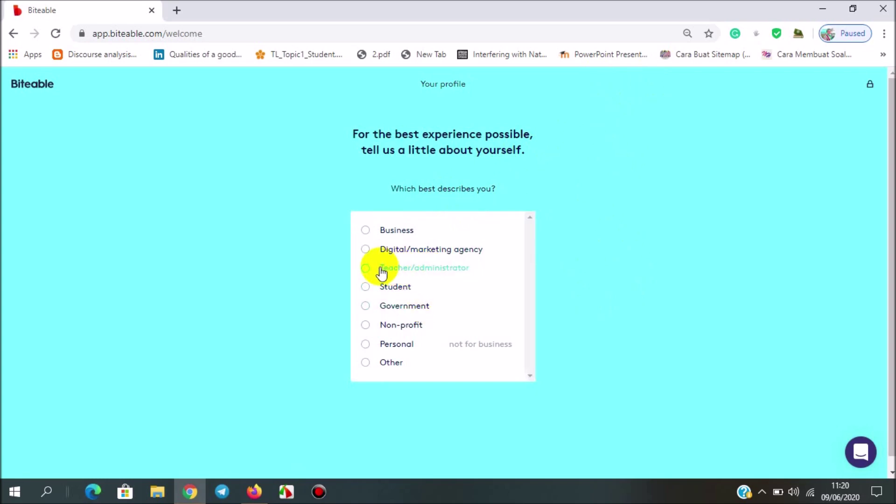
Answer the profile questions: Teacher/administrator, Explainer videos, and More than 3 per month.
click(364, 270)
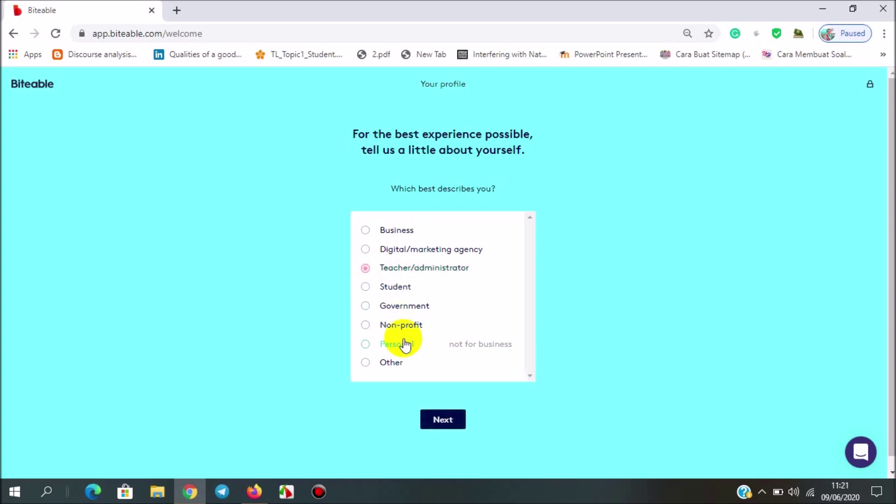
click(439, 422)
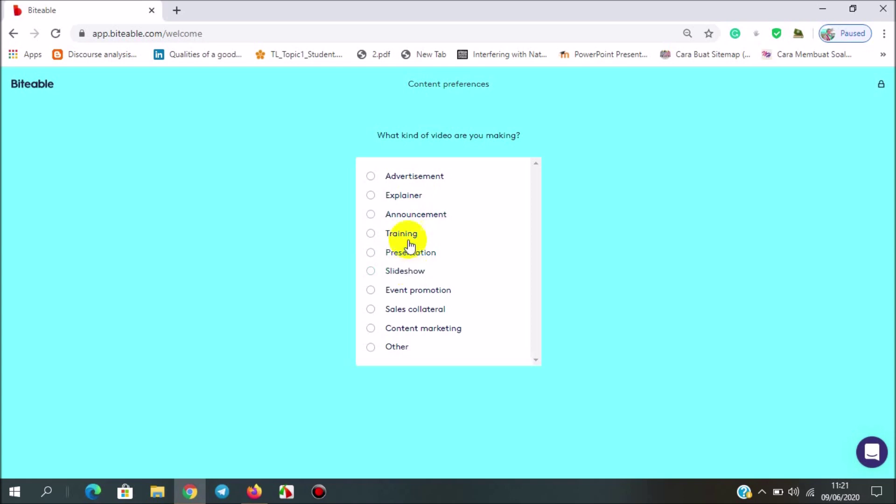
click(411, 197)
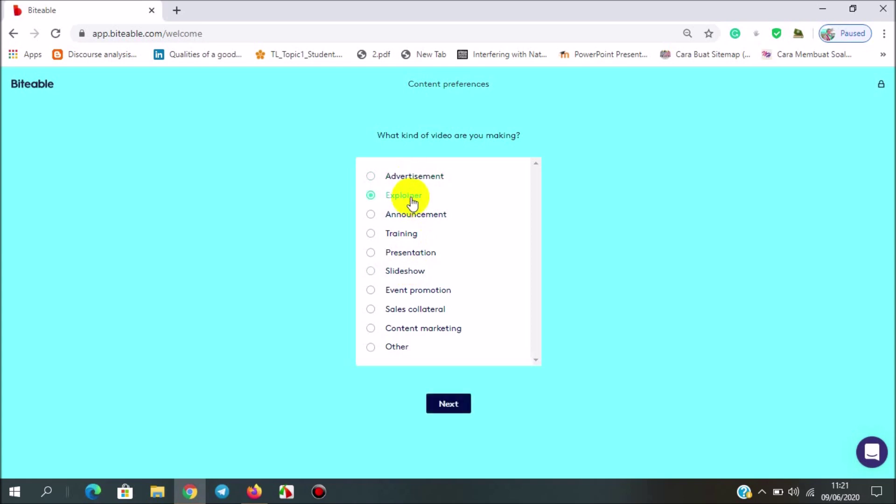
click(439, 405)
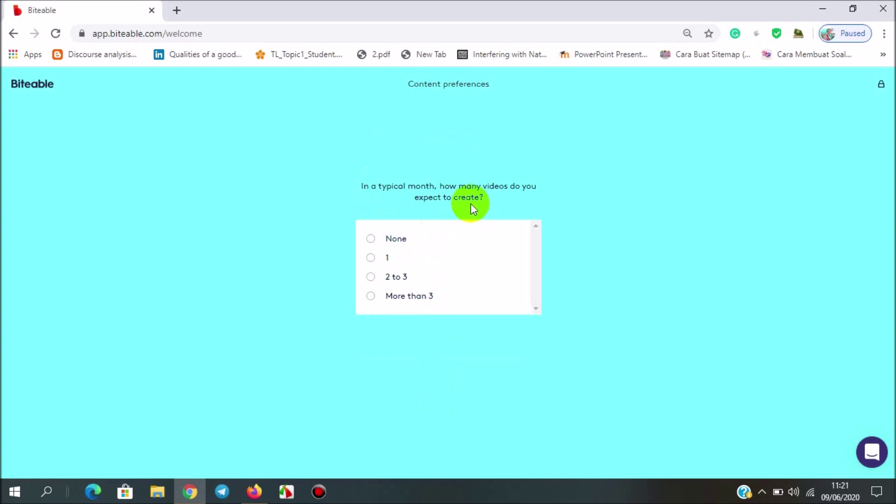
click(371, 299)
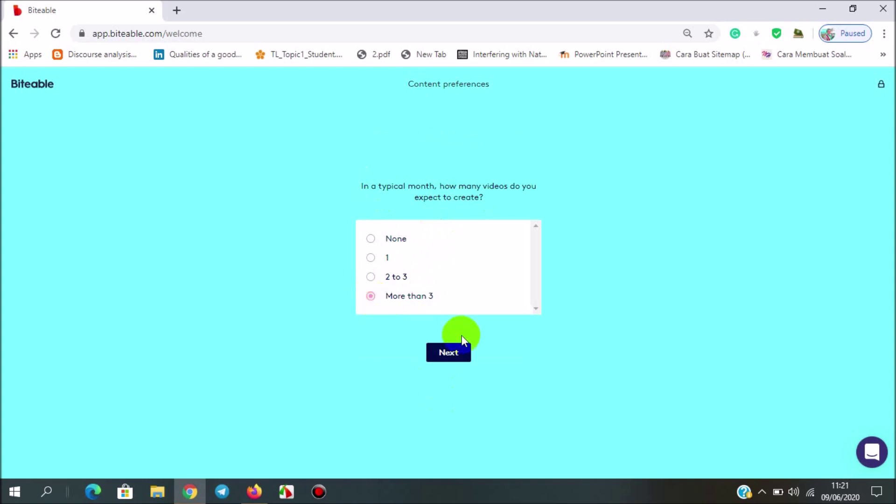
click(456, 352)
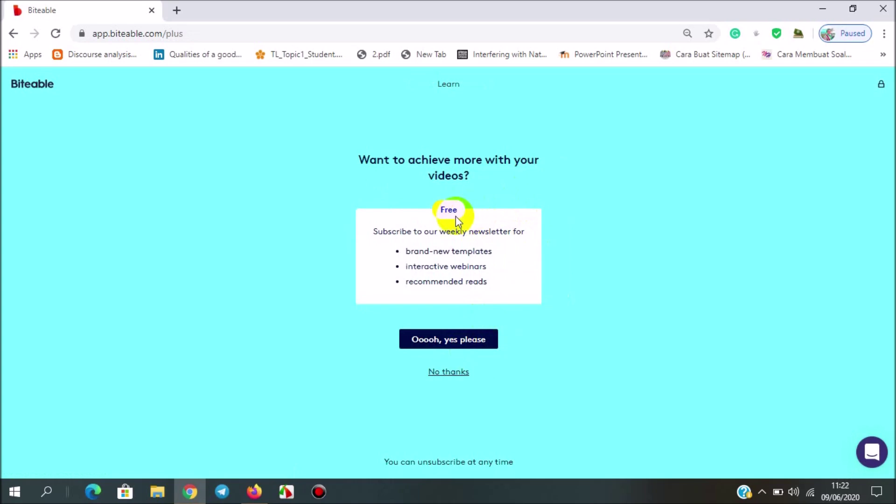
Subscribe to the free weekly Biteable newsletter.
click(455, 343)
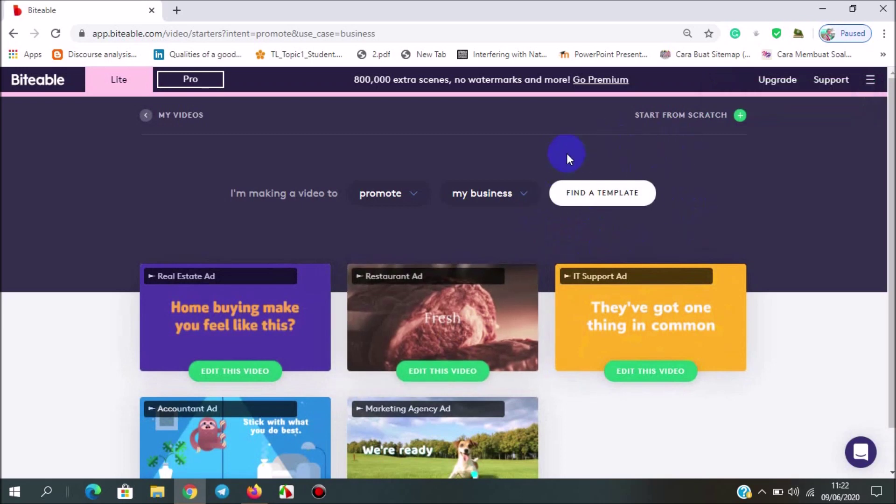
scroll(448, 272, down, 1)
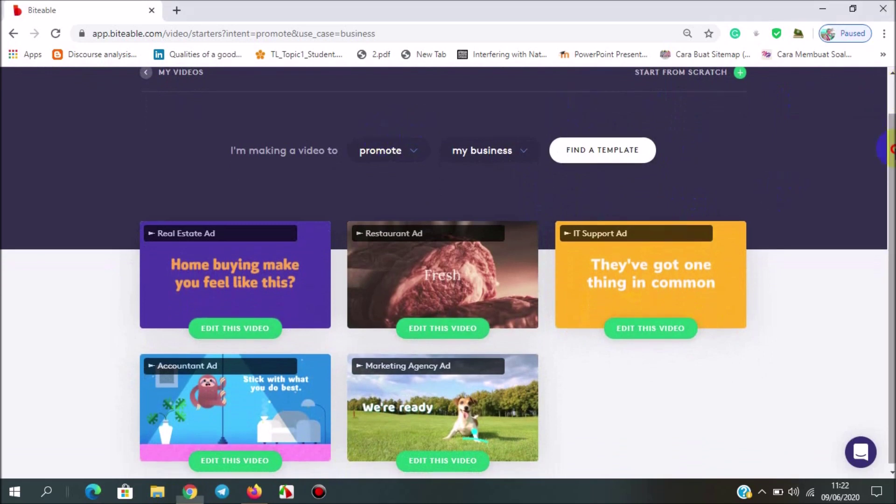
scroll(752, 119, up, 1)
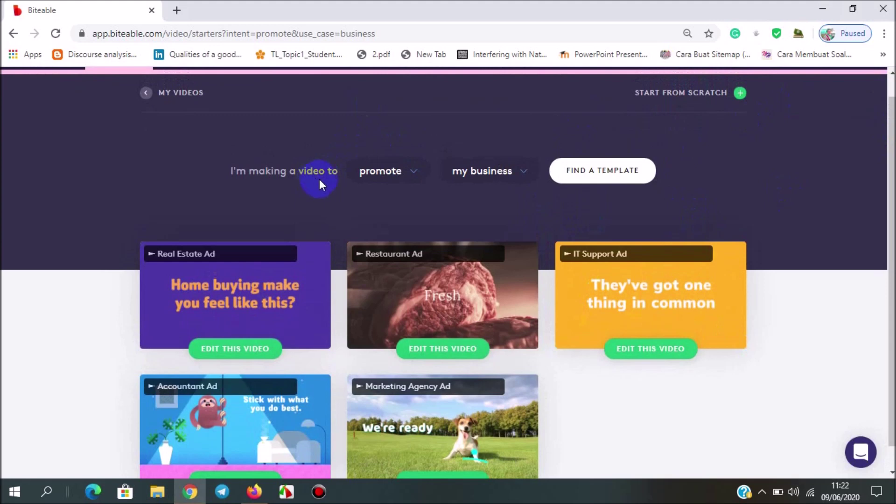
Set the video purpose to explain 'a concept' and find matching templates.
click(414, 174)
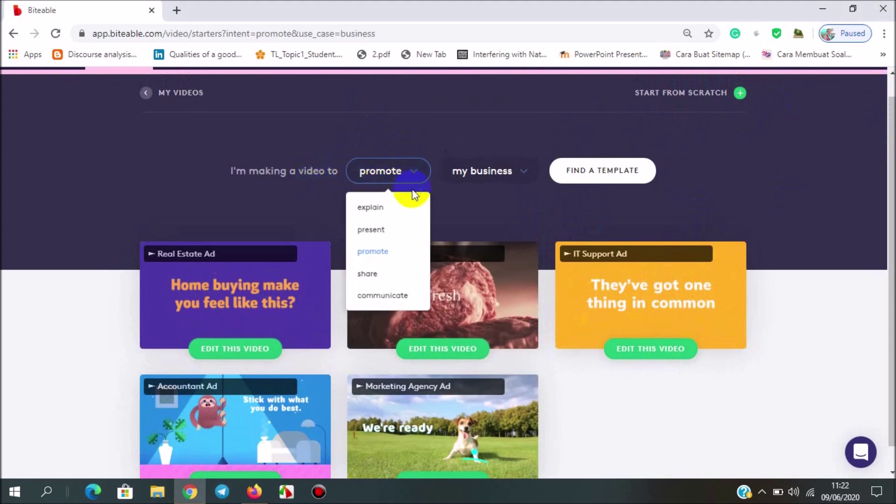
click(381, 209)
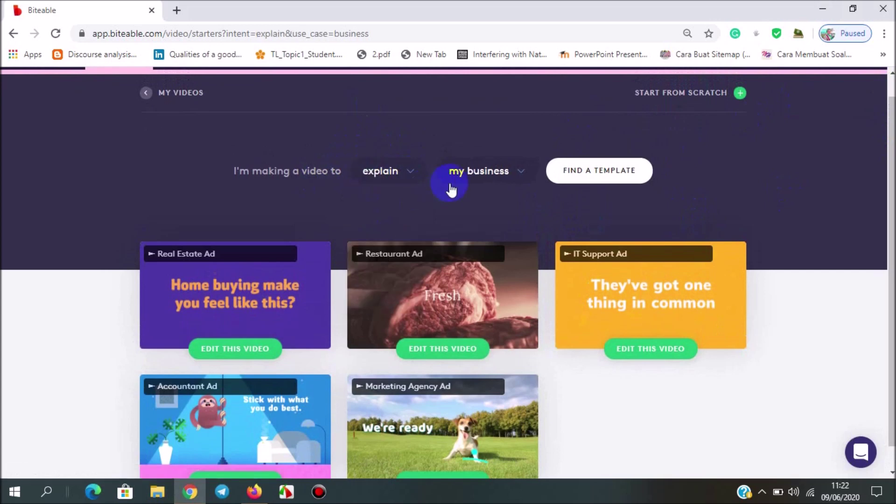
click(521, 174)
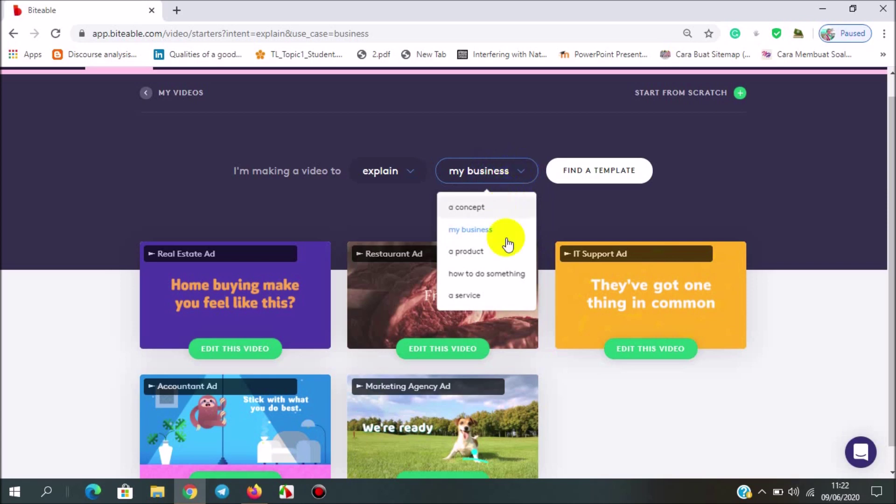
click(481, 207)
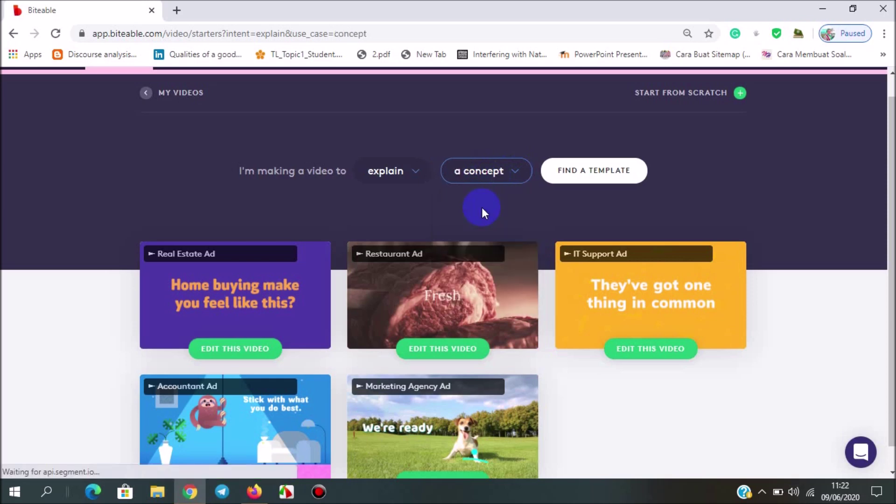
click(591, 178)
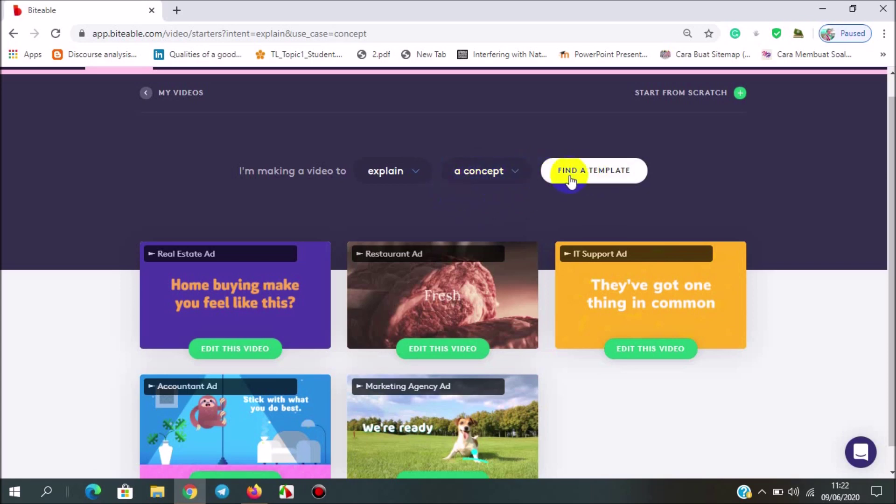
click(575, 173)
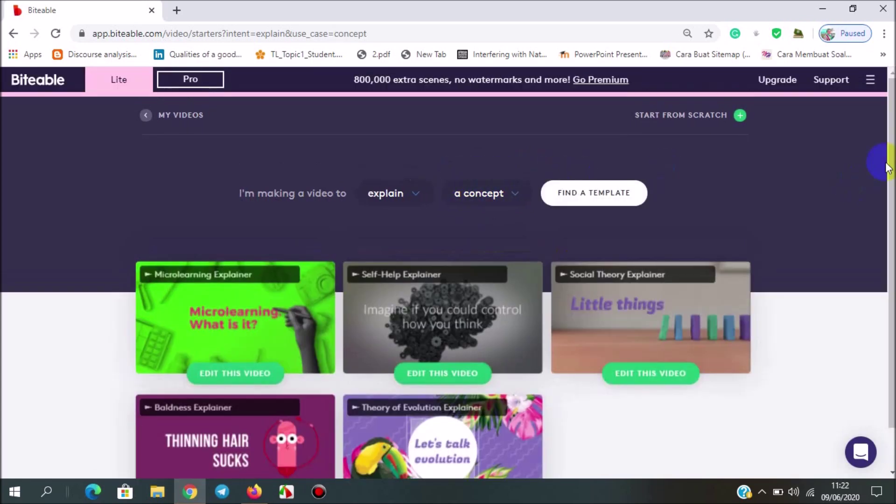
Switch the explained subject back to 'my business' and search templates again.
scroll(881, 161, down, 1)
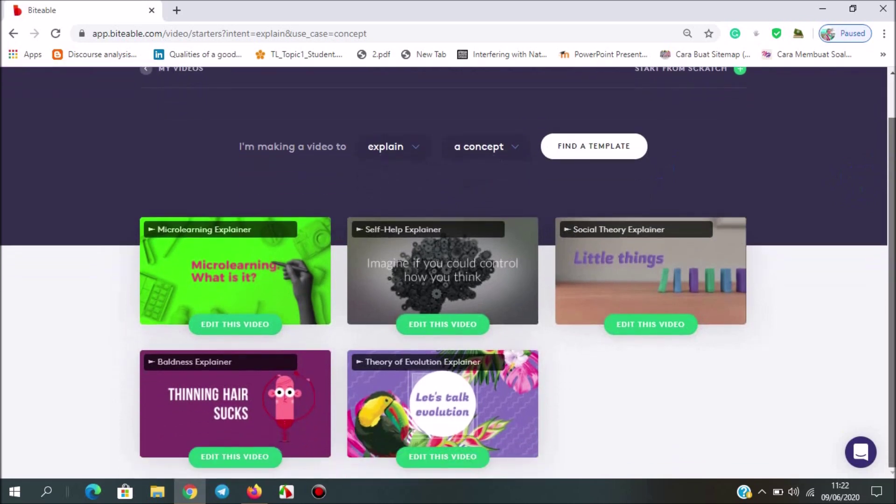
click(515, 151)
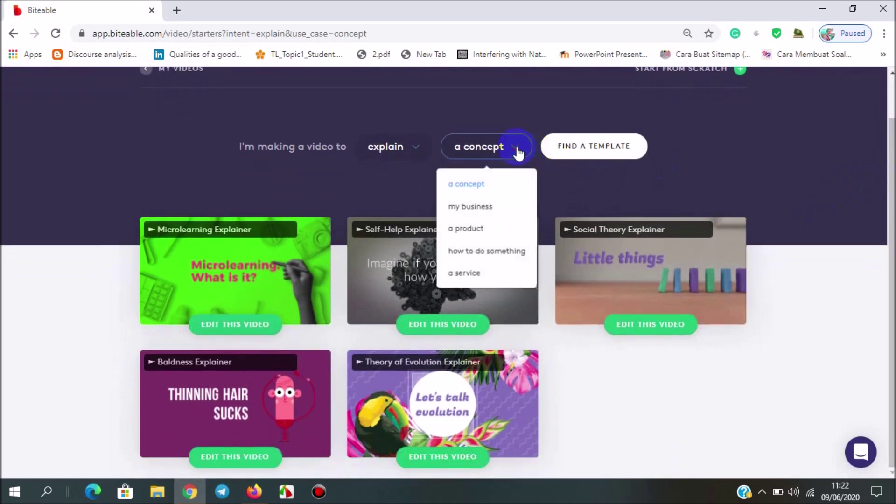
click(497, 205)
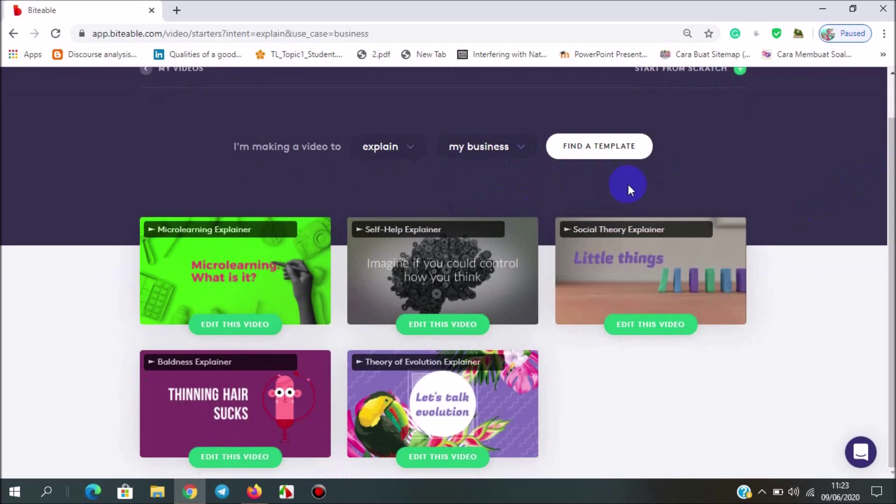
click(618, 150)
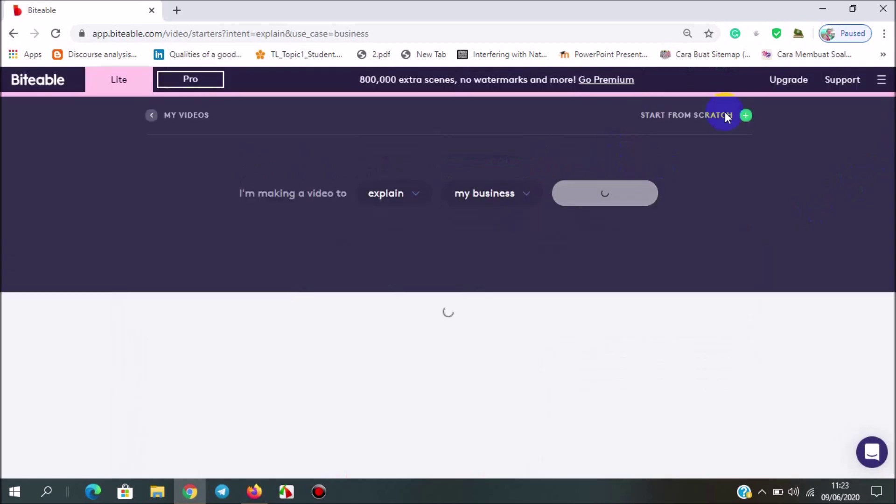
Show how-to explainer templates and start editing Learn a Language Explainer.
scroll(610, 183, down, 1)
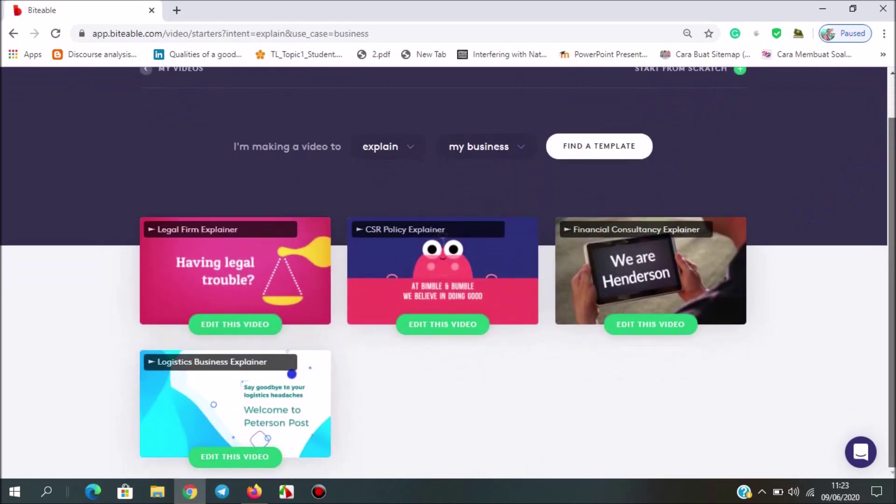
click(518, 155)
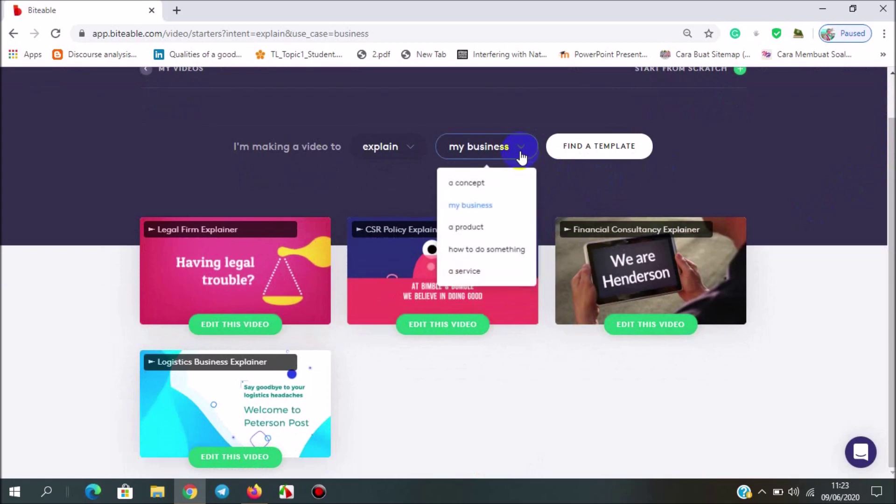
click(484, 233)
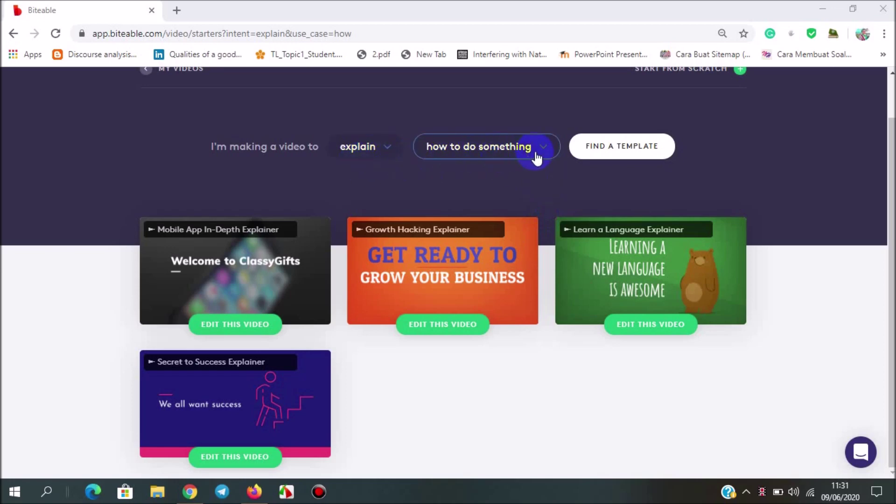
click(592, 145)
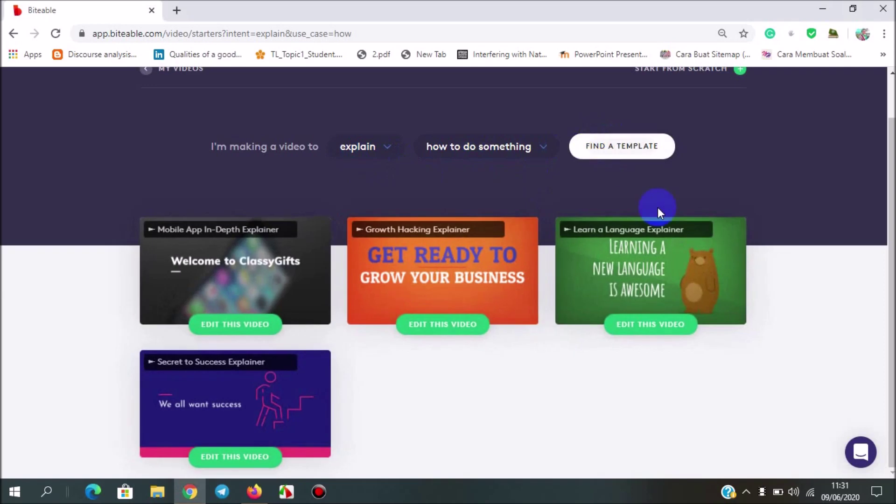
click(656, 331)
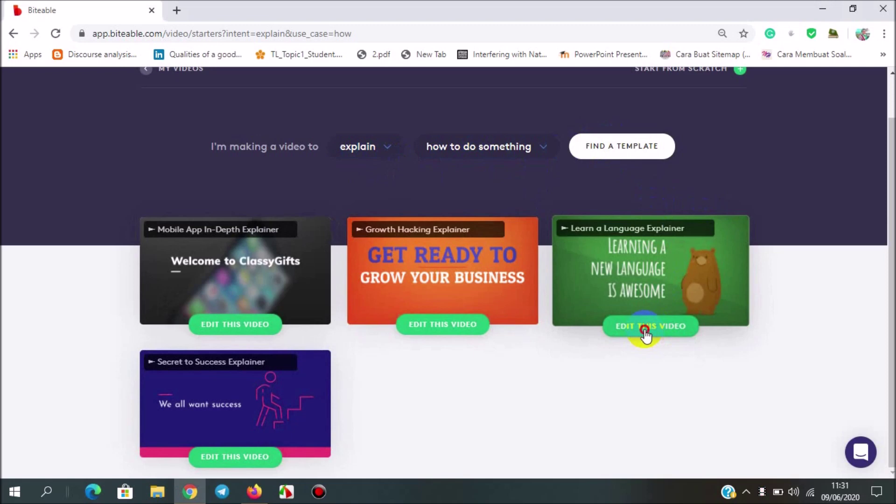
click(646, 333)
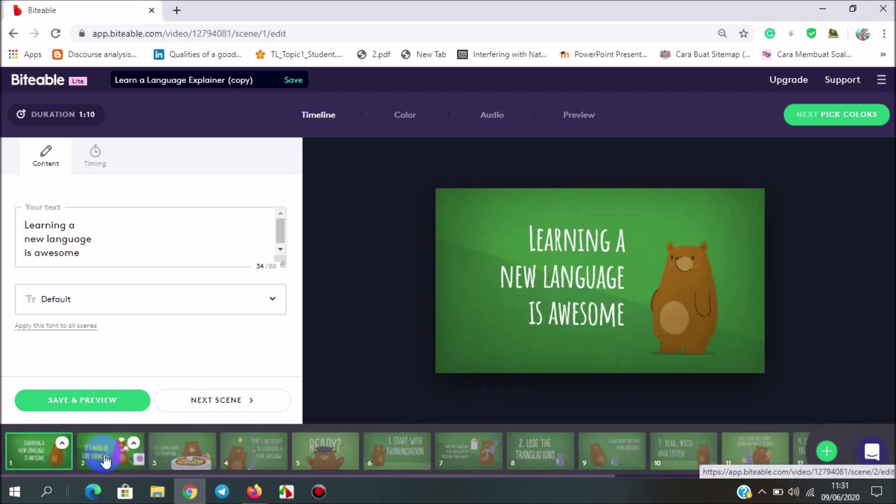
Dismiss the first scene's options menu and show its Timing settings.
click(62, 446)
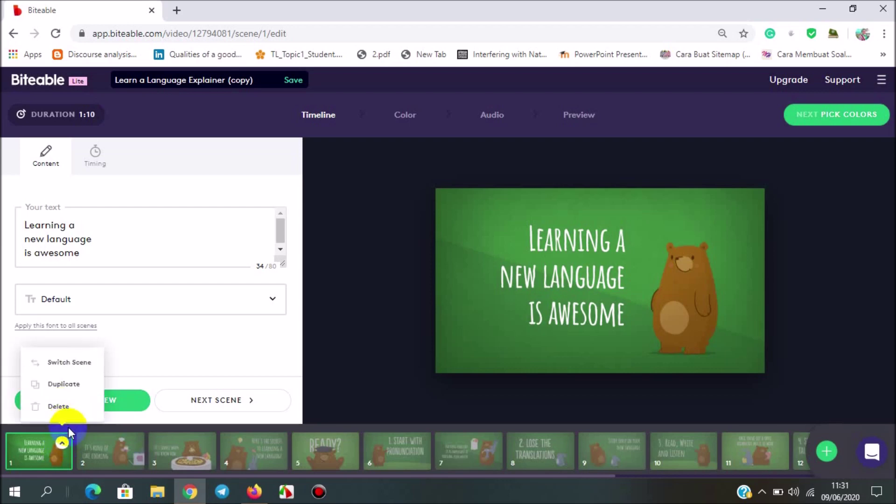
click(271, 243)
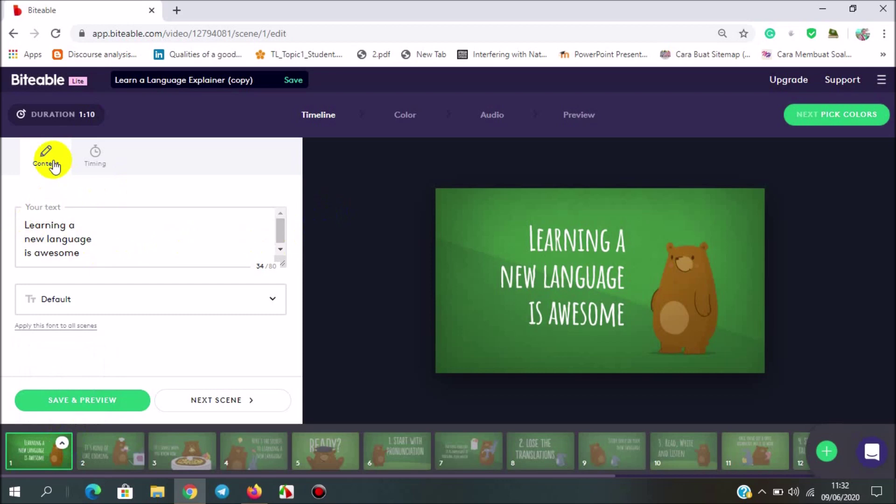
click(105, 164)
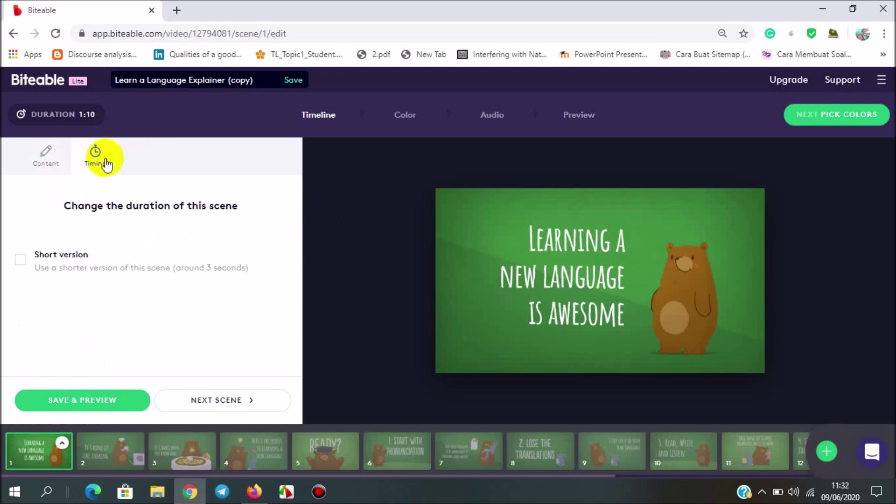
Replace the opening scene's text with 'Tips Belajar Efektif', correcting the 'Tipe' typo.
click(23, 224)
drag(23, 224, 91, 259)
text(Tipe )
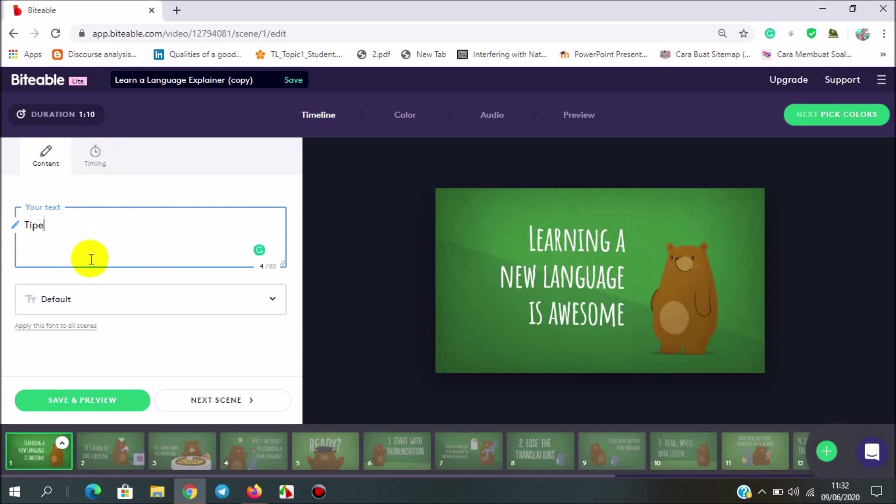
text(Belajar Ef)
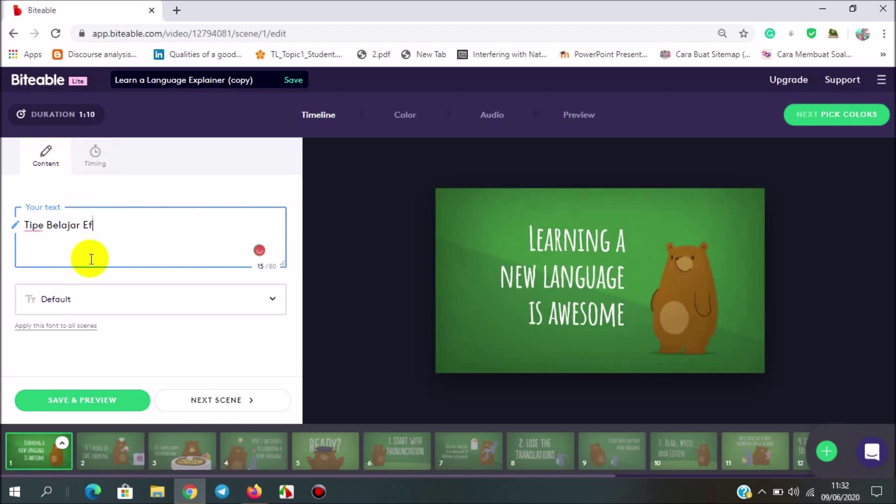
text(ektif)
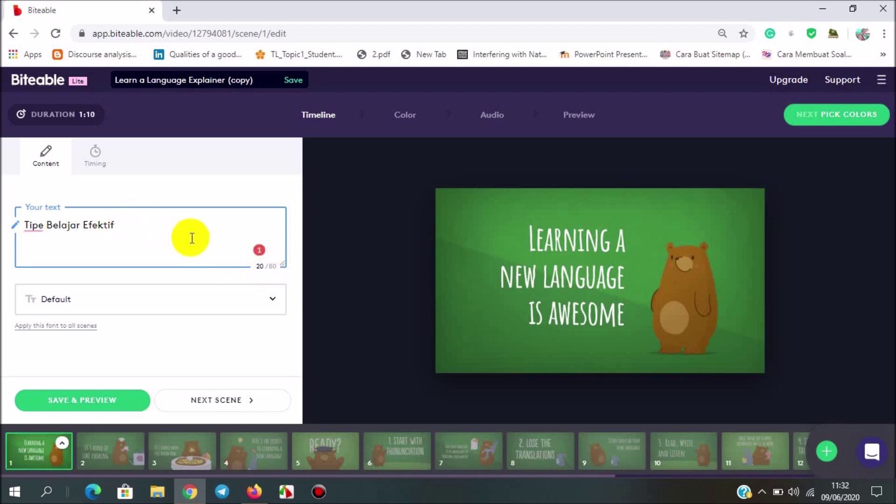
click(44, 225)
key(BackSpace)
text(s)
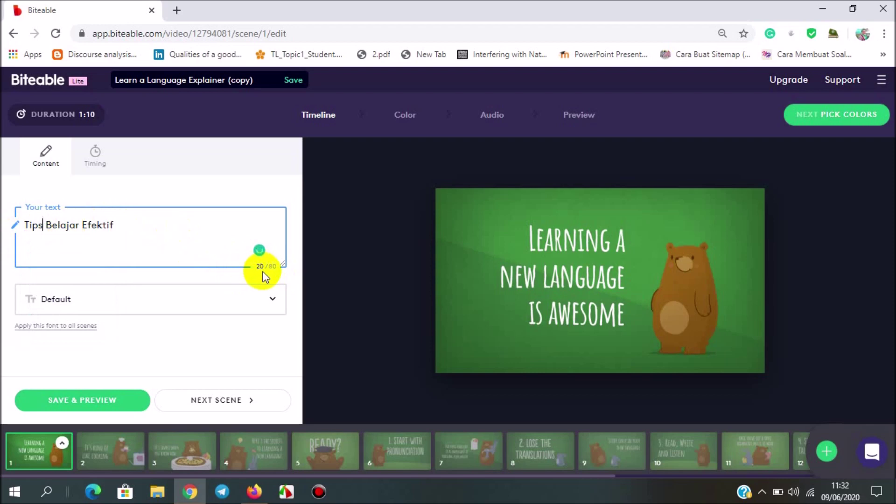
Set the title font to Bebas Neue and save the scene preview.
click(274, 301)
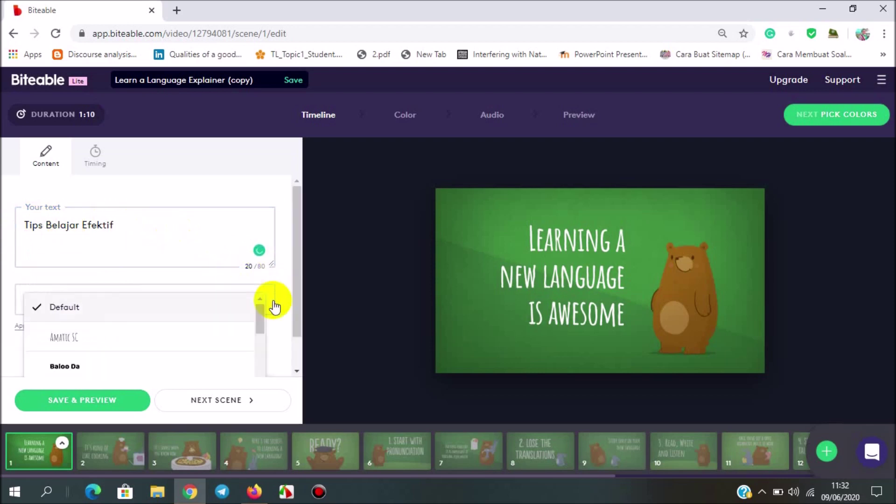
drag(261, 306, 262, 332)
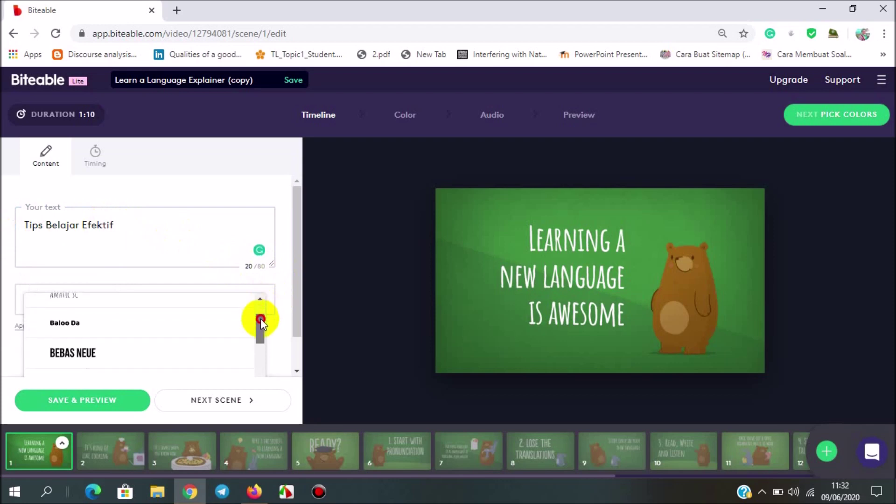
click(169, 299)
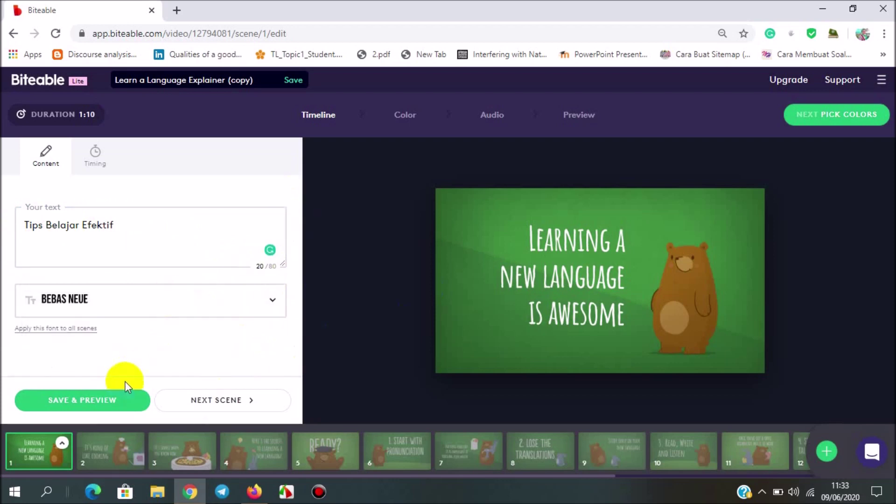
click(110, 407)
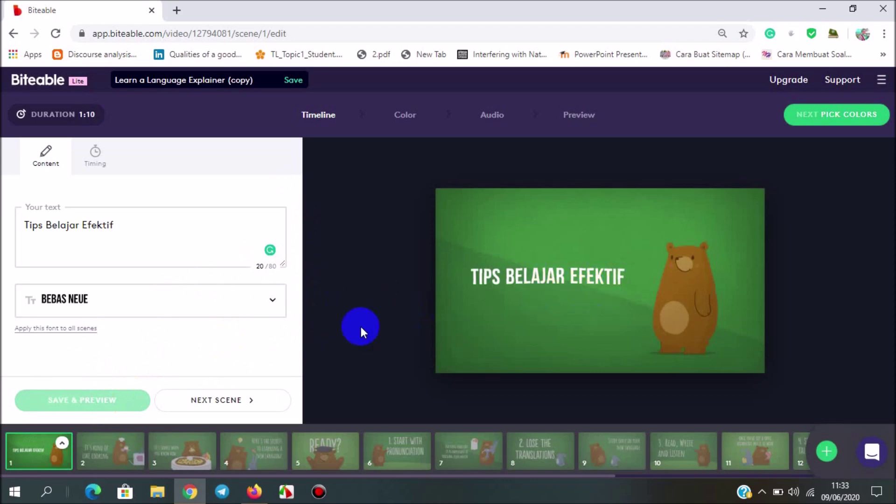
click(402, 122)
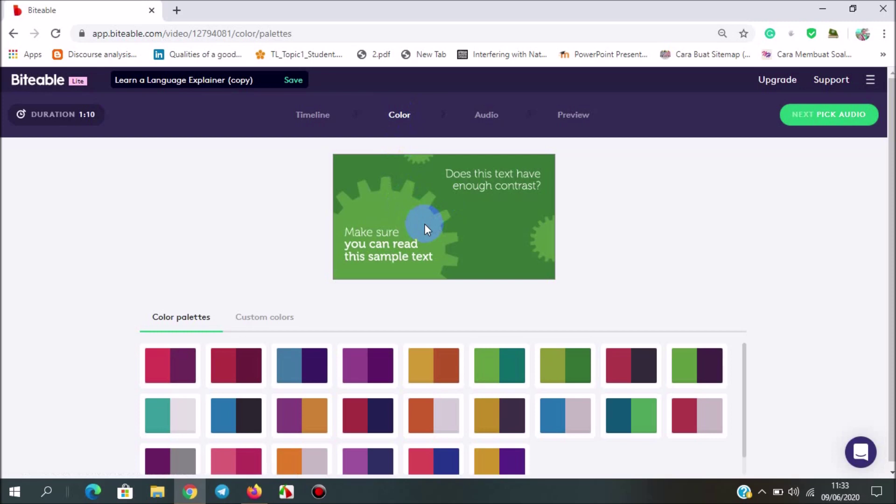
Apply the orange and gold palette instead of purple, then return to the timeline on scene 2.
click(369, 368)
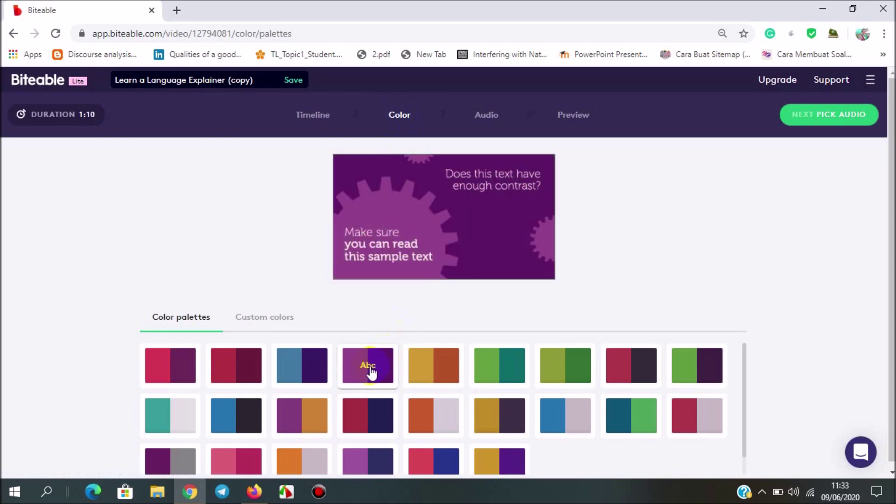
click(432, 366)
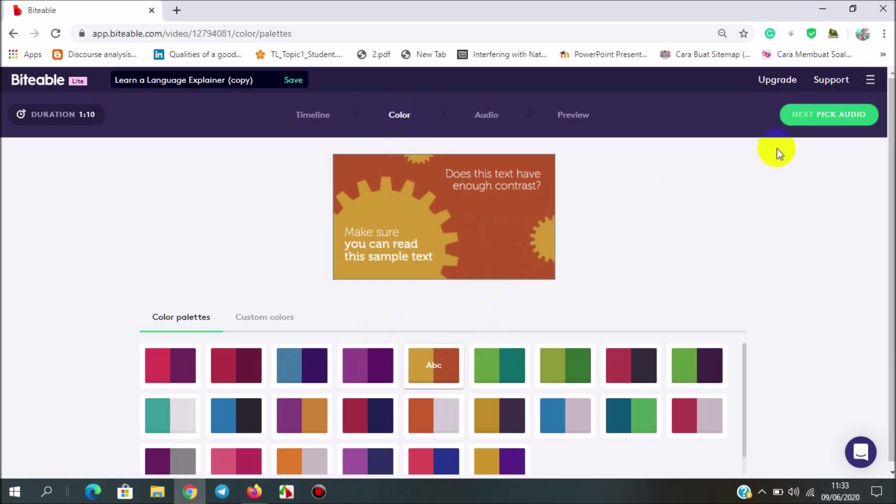
scroll(777, 148, down, 1)
click(312, 111)
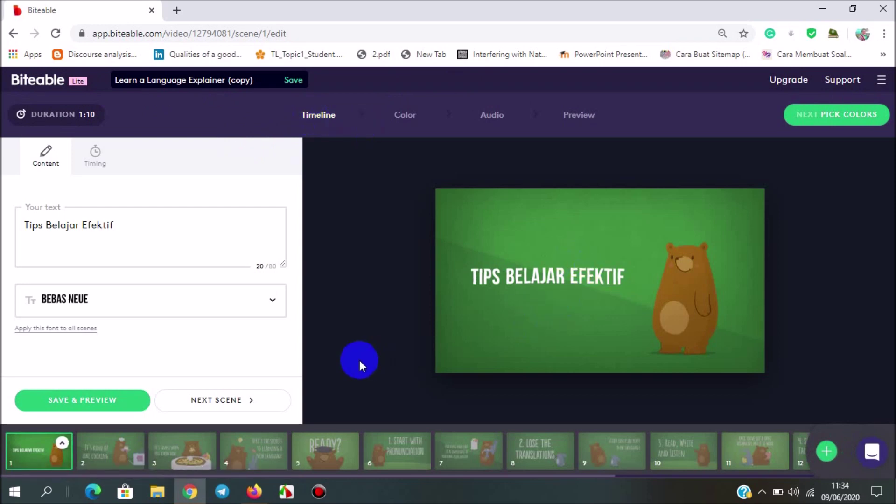
click(120, 458)
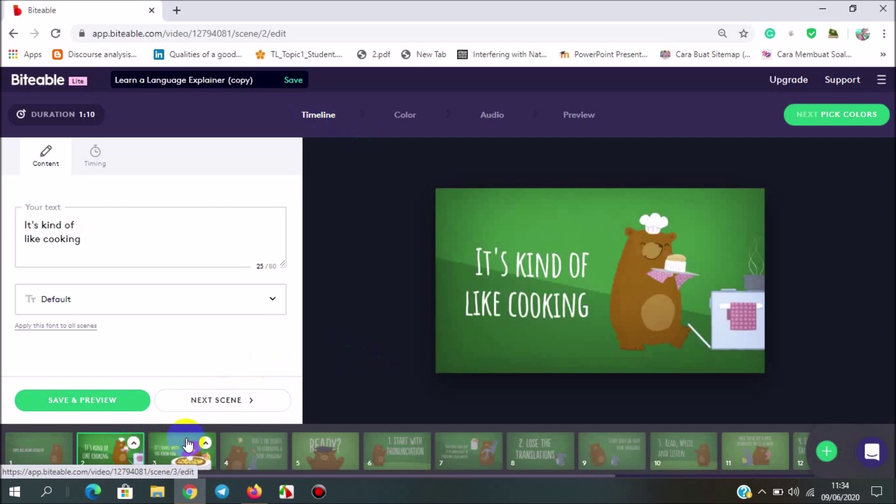
Move the Pronunciation scene to second place in the timeline.
click(159, 459)
click(399, 455)
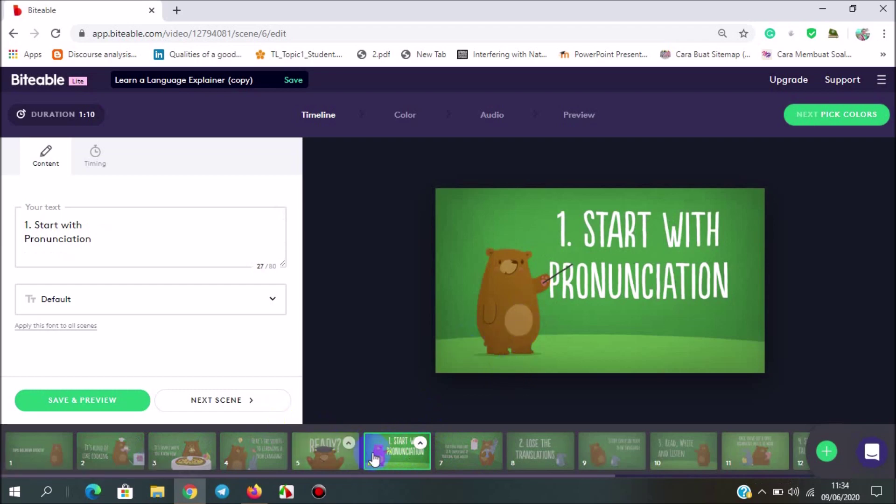
drag(376, 450, 105, 449)
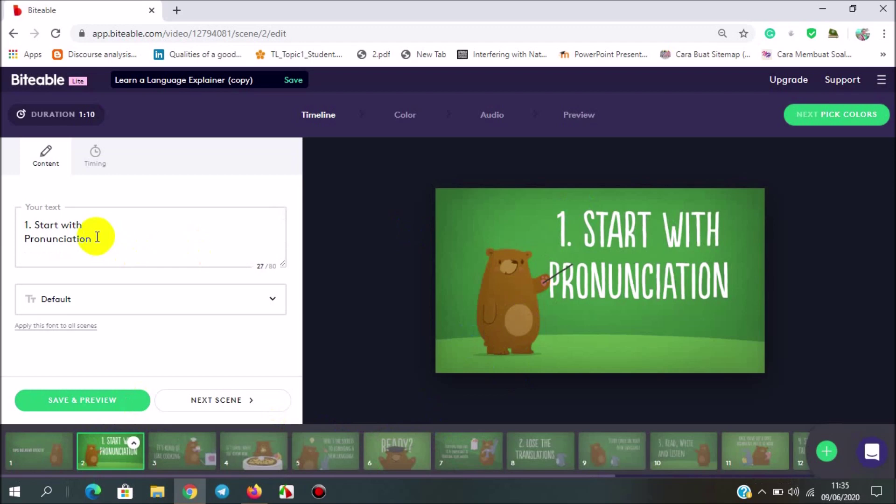
Change its text to '1.Buat Suasana Belajar Yang Nyaman' in Lobster font and save.
drag(28, 225, 110, 240)
text(Buat Suasana Bel)
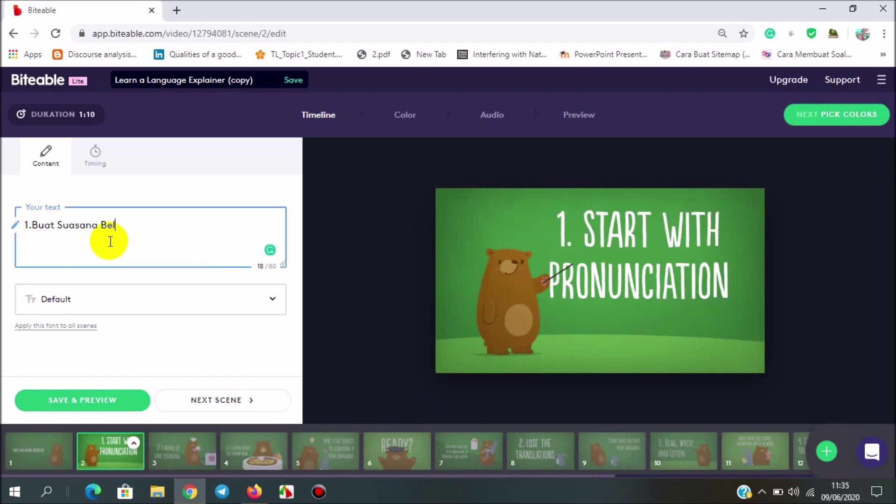
text(ajar Yang Nyaman)
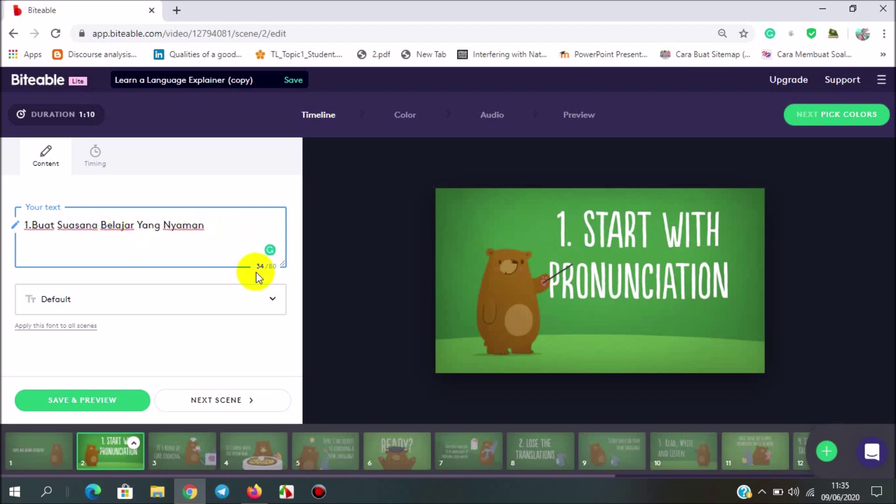
click(271, 298)
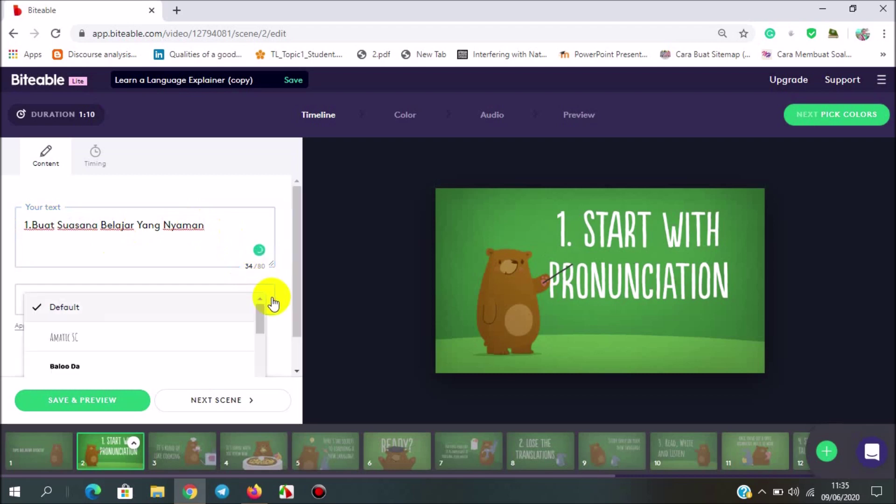
drag(262, 312, 216, 360)
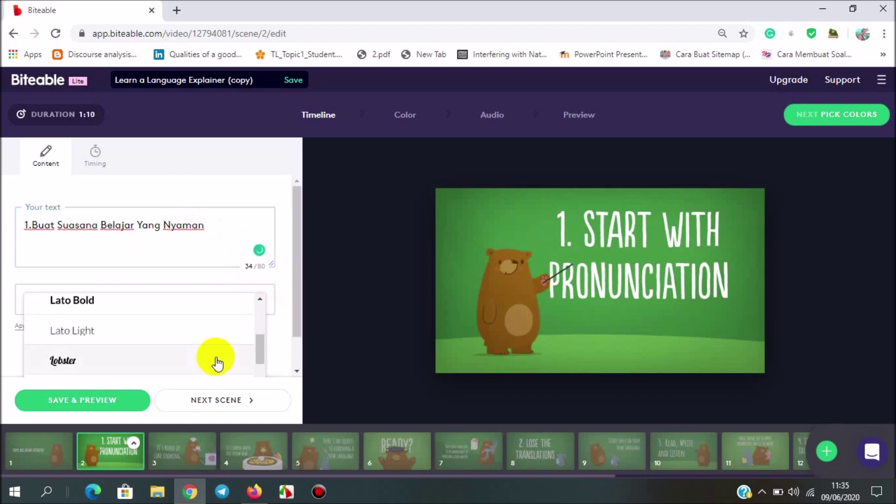
click(96, 364)
click(117, 400)
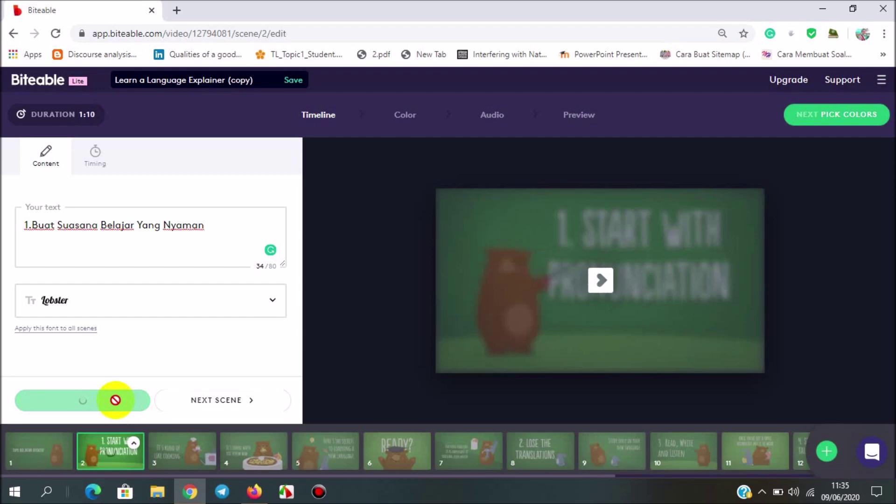
click(220, 400)
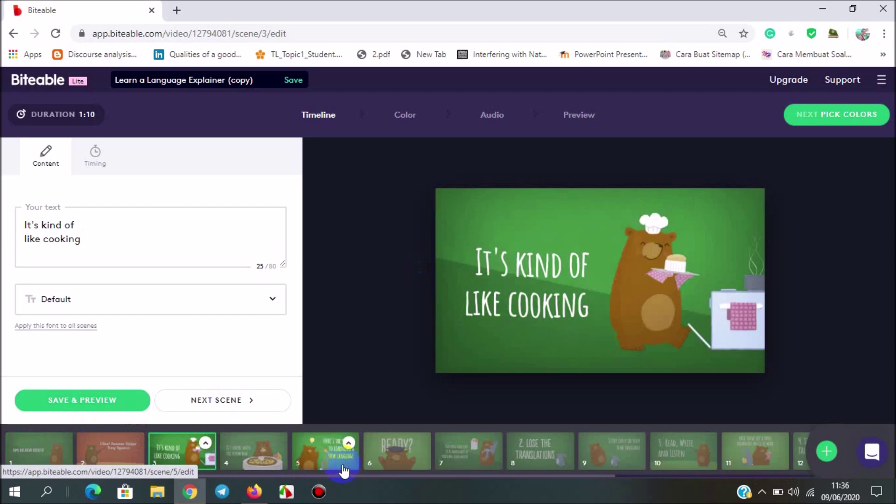
Review the later scenes and move Lose the Translations to sit between scenes 3 and 4.
click(551, 458)
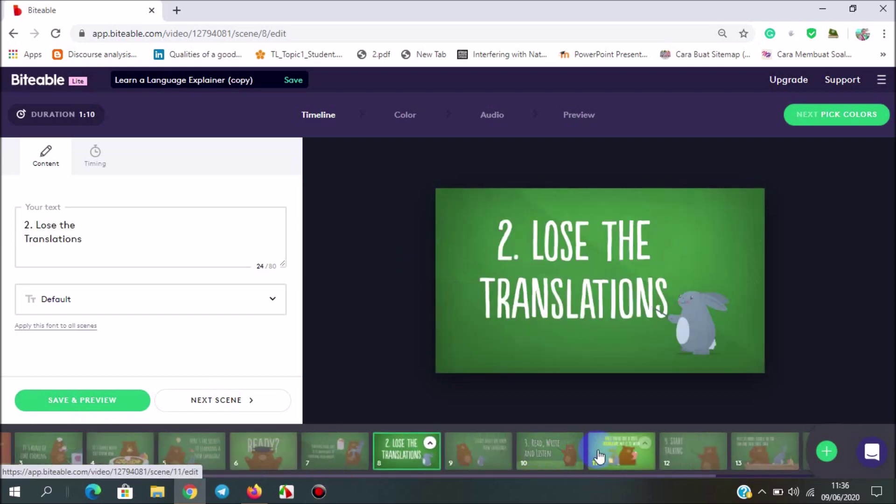
click(547, 455)
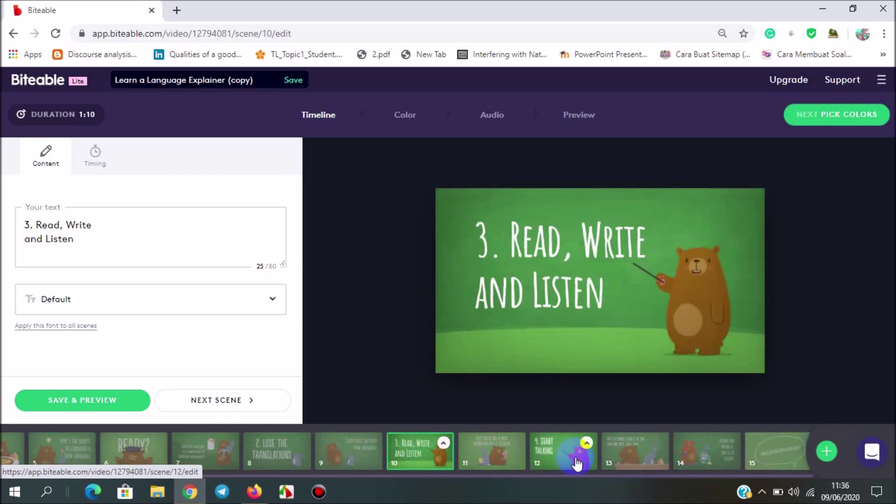
click(581, 455)
click(705, 450)
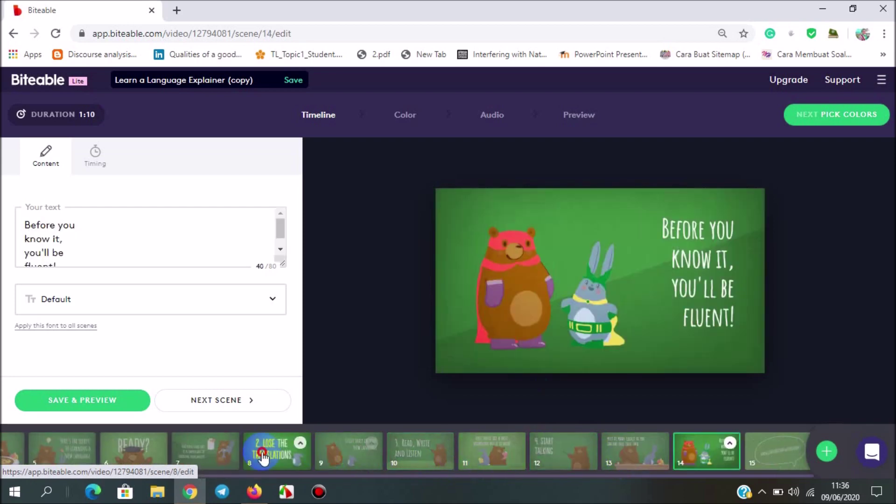
click(261, 456)
drag(414, 460, 81, 451)
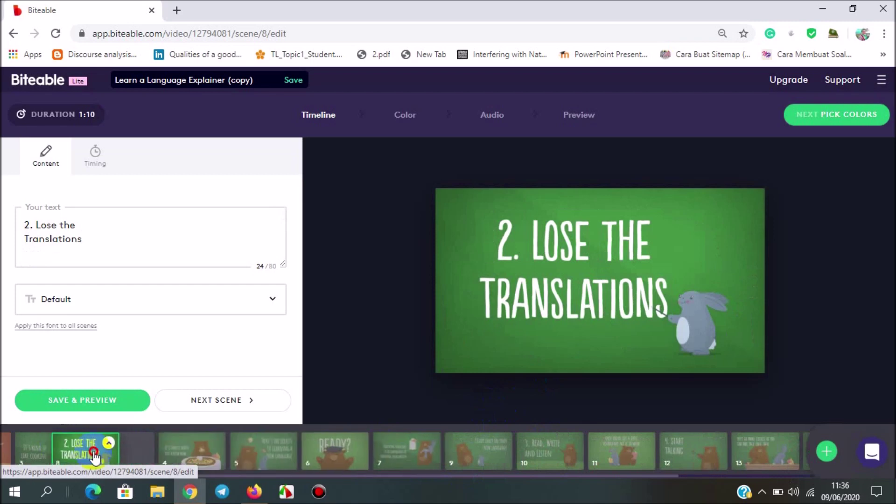
drag(80, 450, 103, 460)
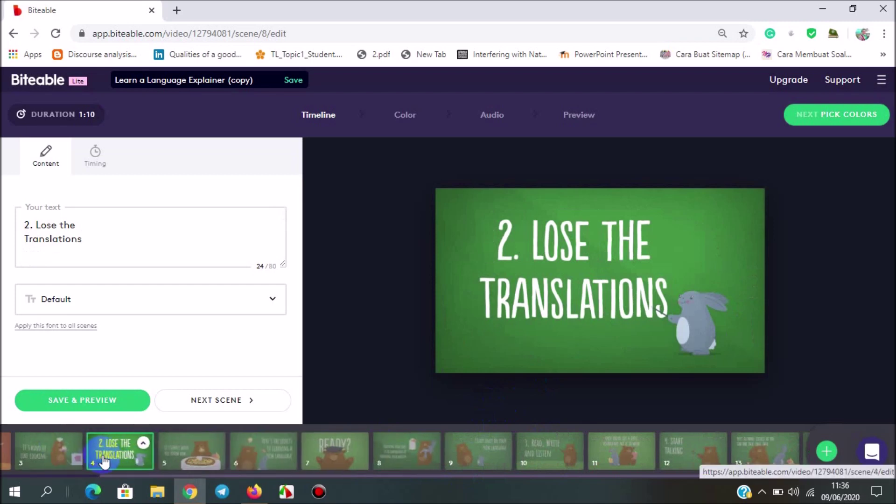
Retitle the cooking scene '2. Merangkum Pokok Pembelajaran' in Lobster and place it before Lose the Translations.
click(182, 451)
click(26, 226)
key(ctrl+a)
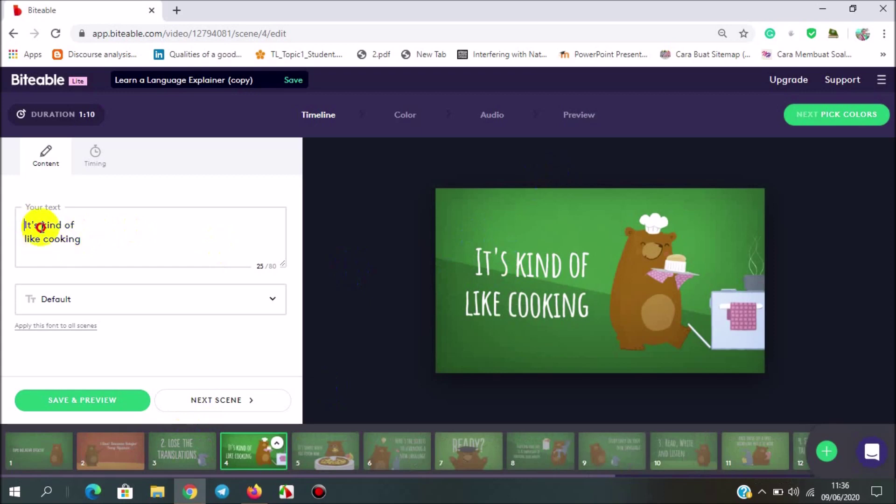
text(2. Merangkum Pokok )
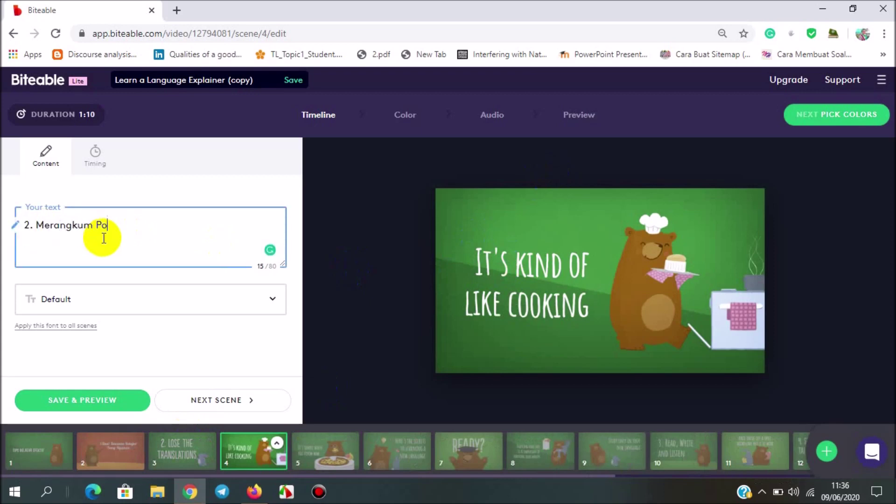
text(Pembel)
text(ajaran)
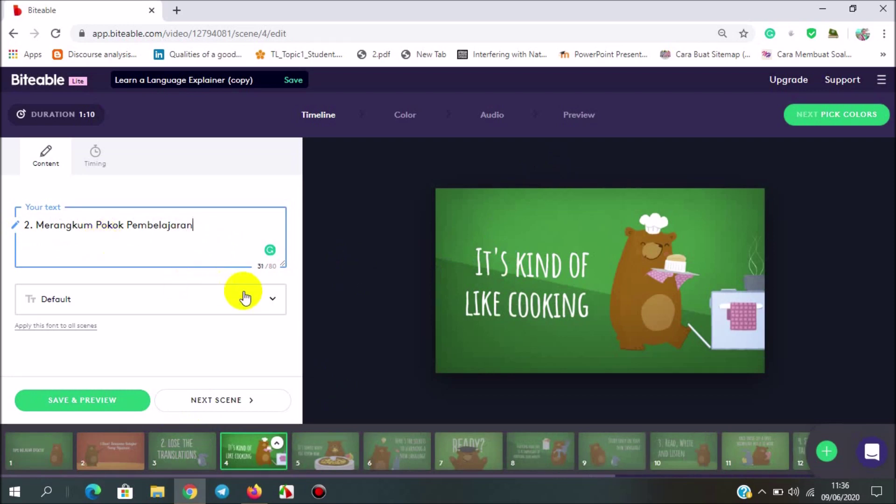
click(274, 299)
click(63, 361)
click(80, 402)
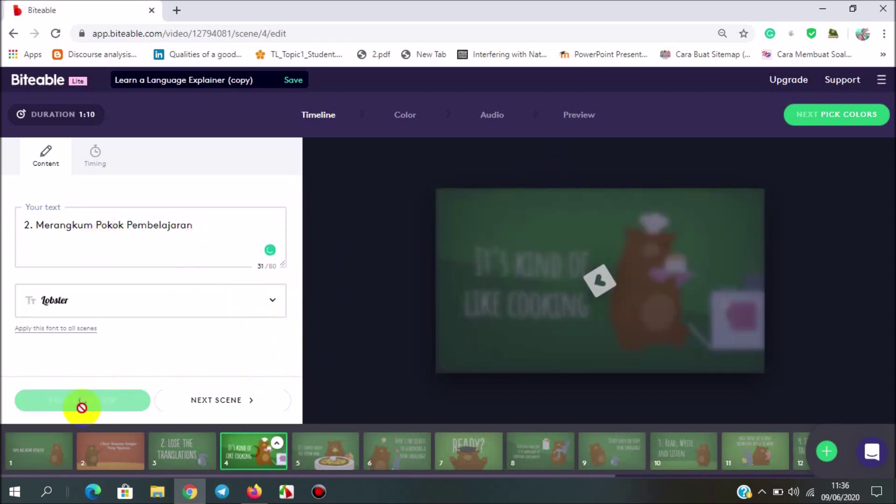
drag(241, 453, 184, 451)
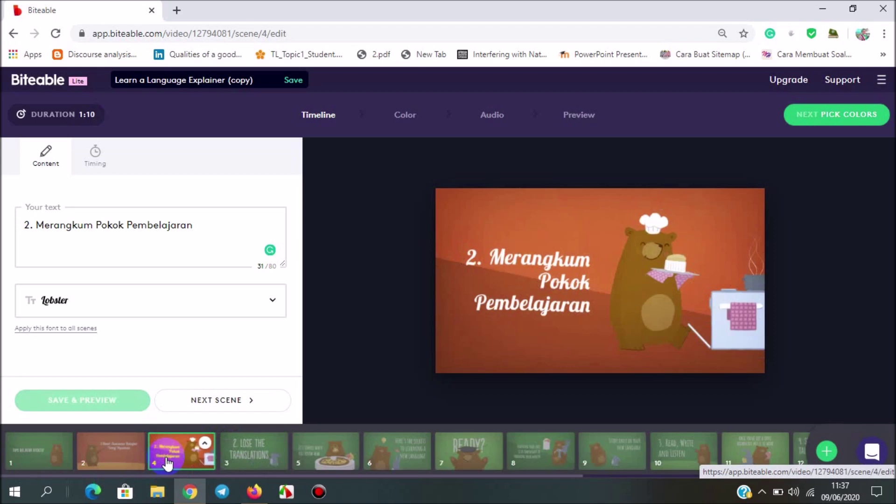
click(496, 116)
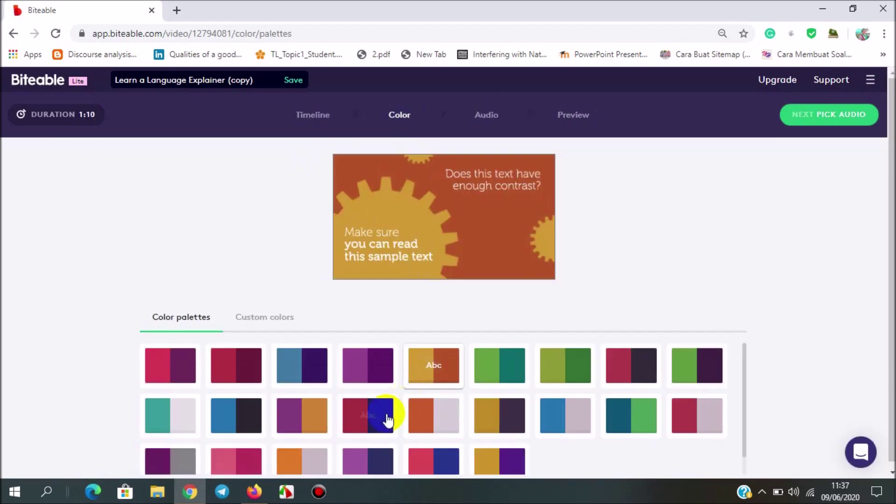
Apply and save the crimson and navy palette, then open scene 4, 'Lose the Translations'.
click(380, 423)
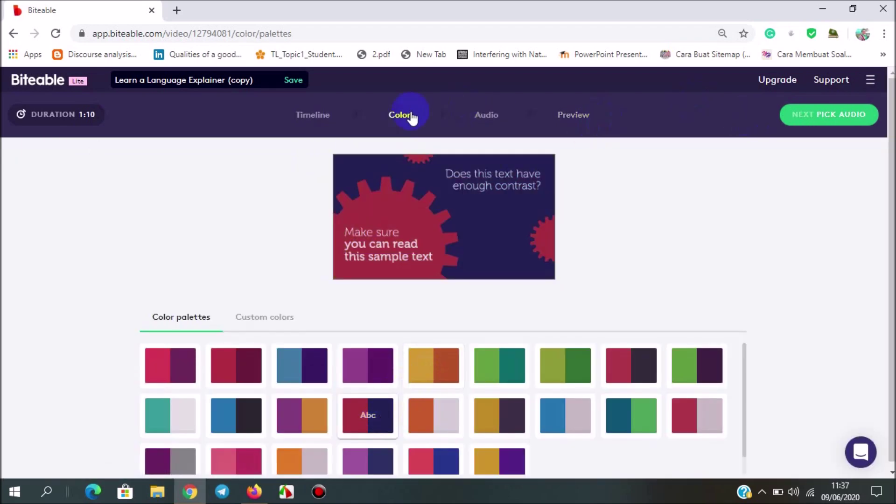
click(298, 83)
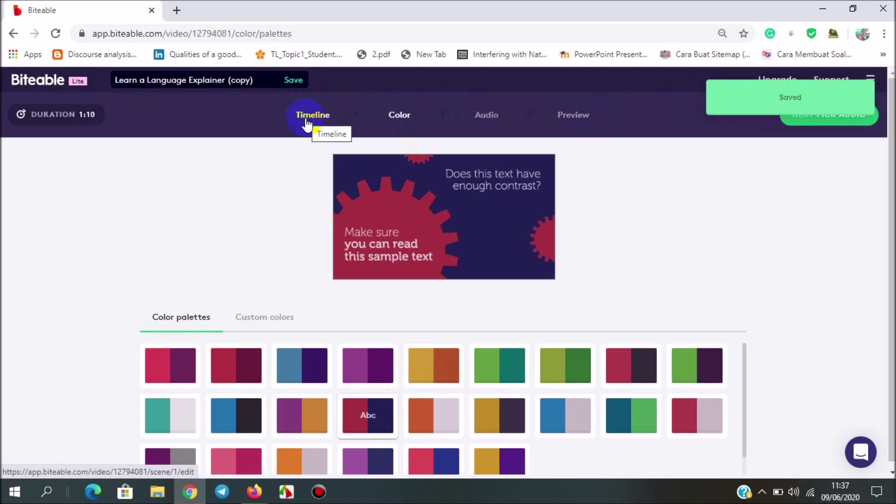
click(306, 122)
click(238, 460)
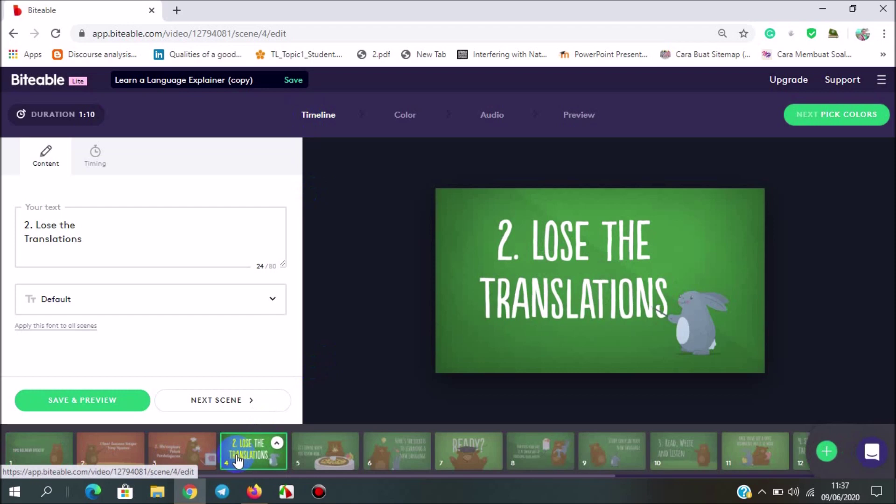
Move the 'Here's the secrets' scene to slot 4 and retitle it '3, Belajar Bersama/ Kelompok'.
drag(416, 456, 255, 456)
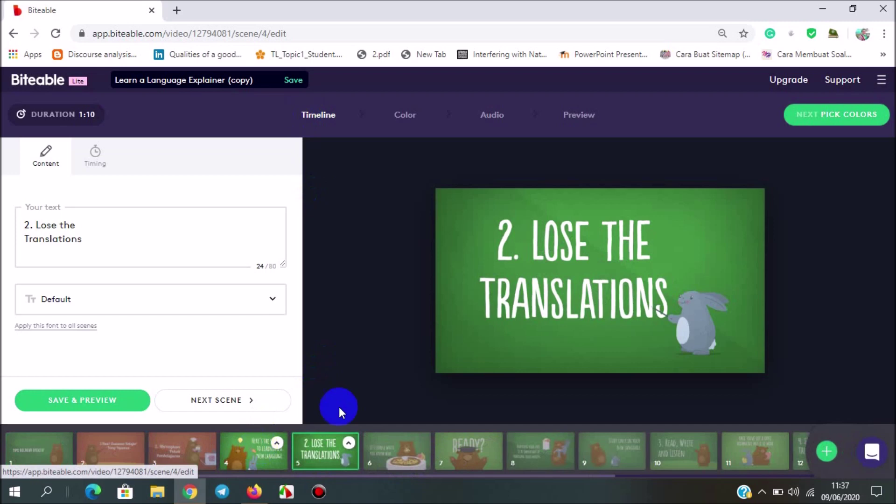
click(236, 463)
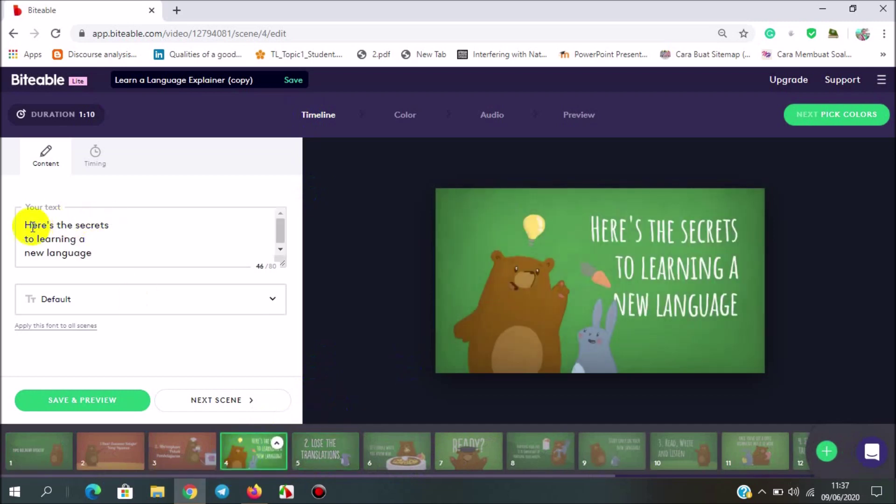
drag(24, 225, 100, 263)
text(3, Belajar Bersama/ )
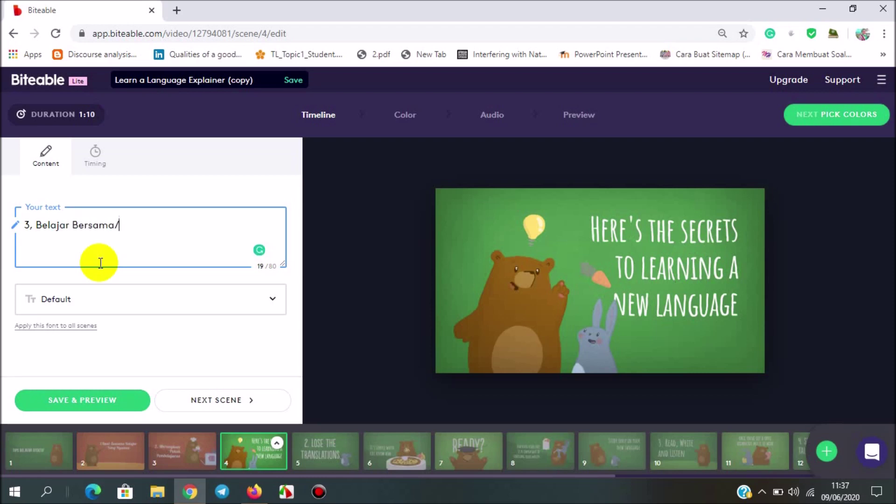
text(Kelompok)
Set the caption font to Lato Bold and save the scene with a refreshed preview.
click(272, 298)
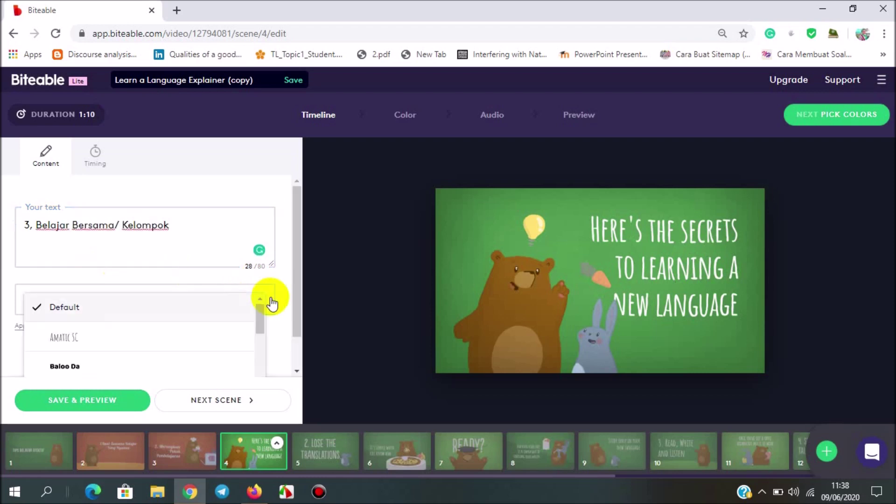
drag(262, 320, 259, 340)
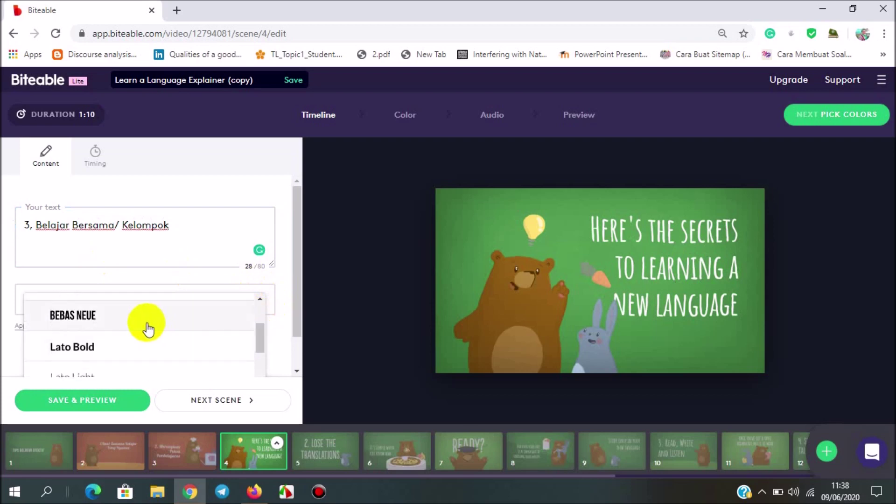
click(117, 356)
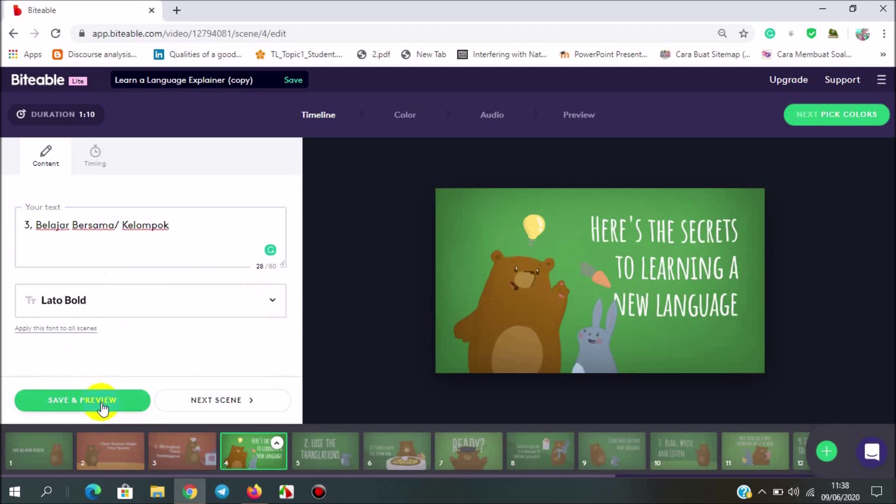
click(101, 403)
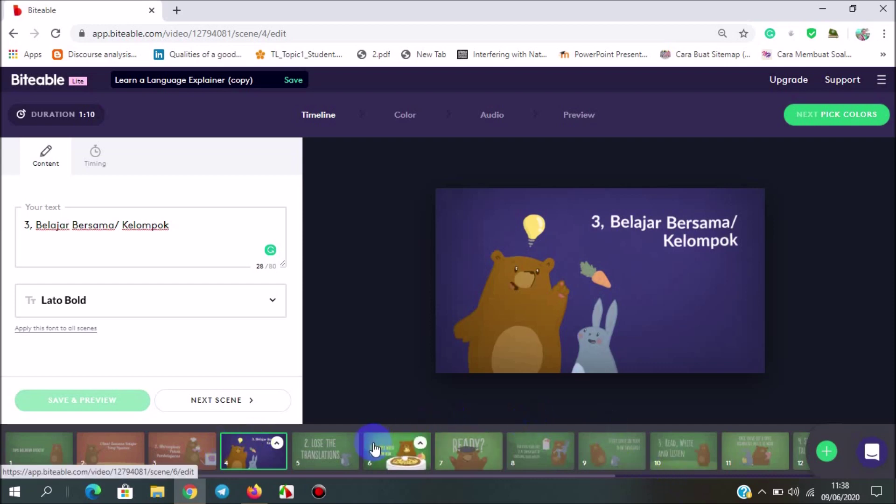
click(348, 445)
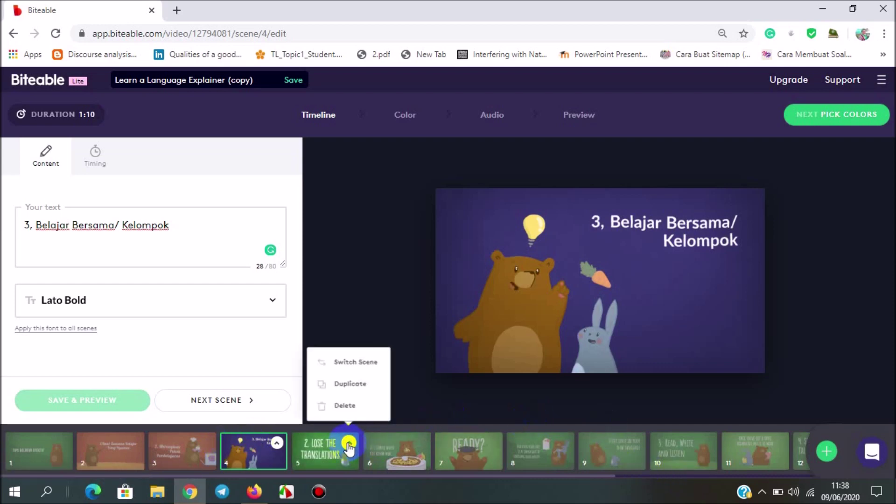
Delete the 'Lose the Translations' scene and review scenes 1, 2 and 5.
click(350, 414)
drag(26, 225, 179, 244)
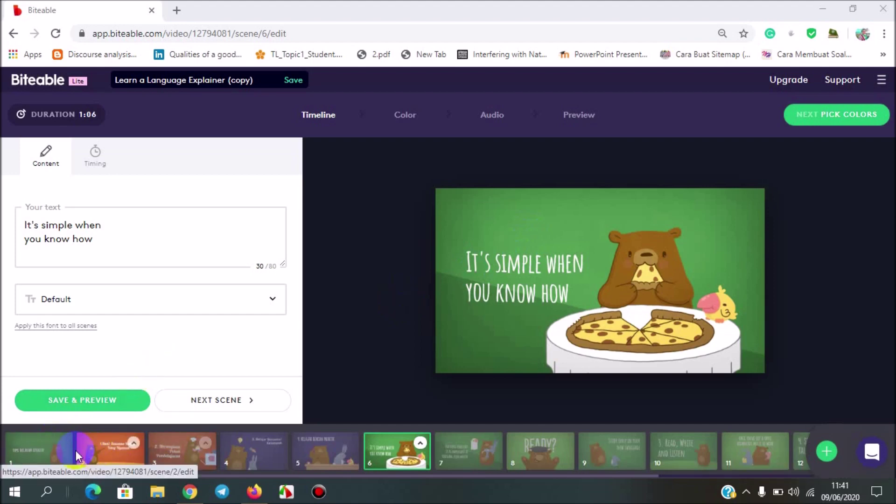
click(51, 459)
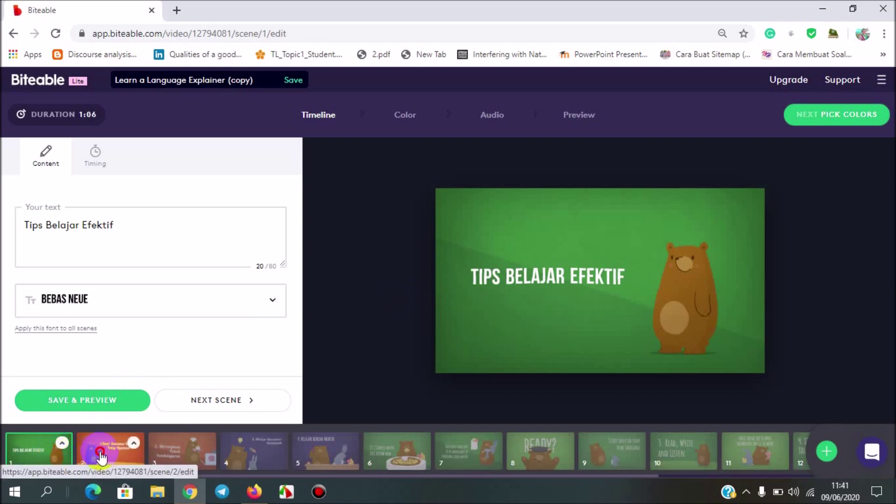
click(101, 453)
click(326, 455)
click(403, 464)
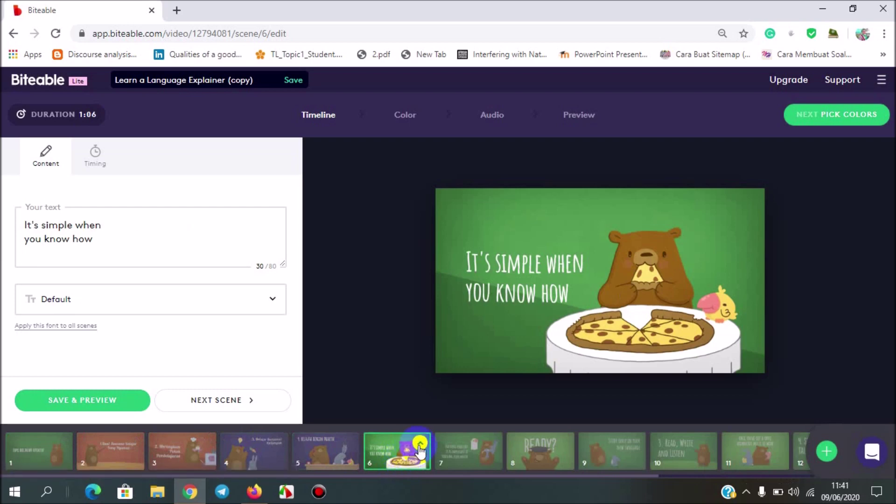
Delete 'It's simple when you know how' and the two other leftover template scenes.
click(420, 450)
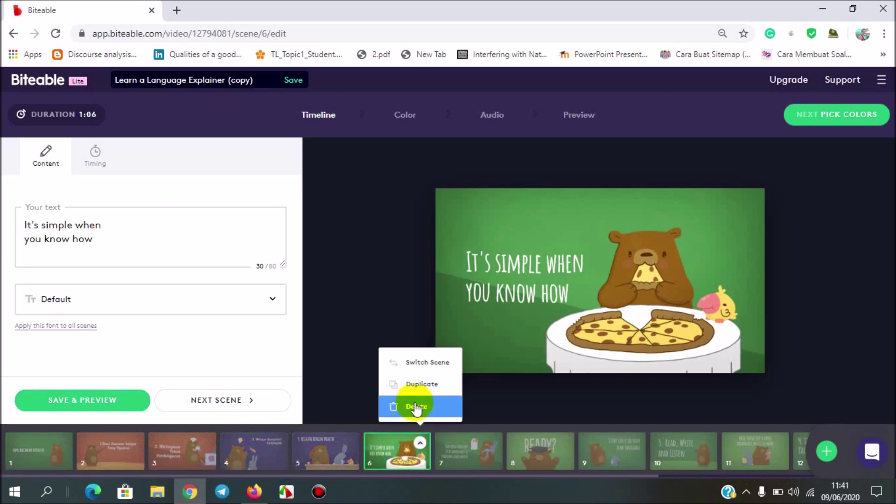
click(414, 405)
click(420, 443)
click(421, 408)
click(492, 443)
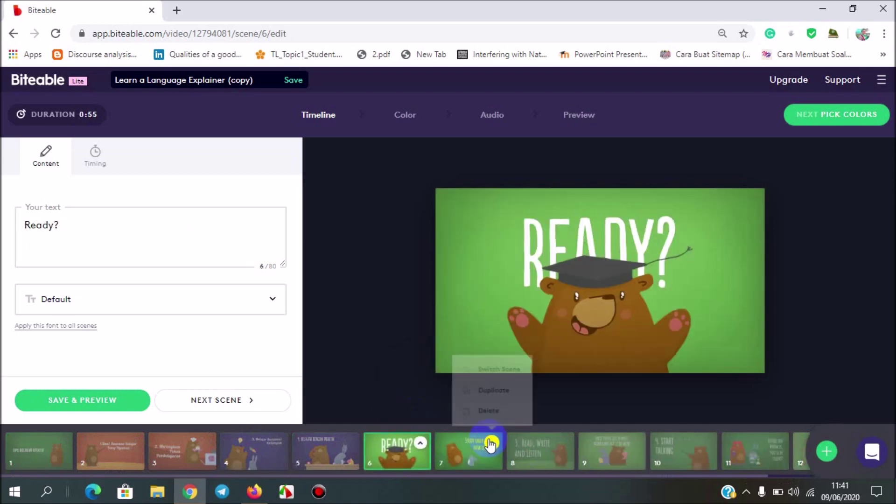
click(489, 409)
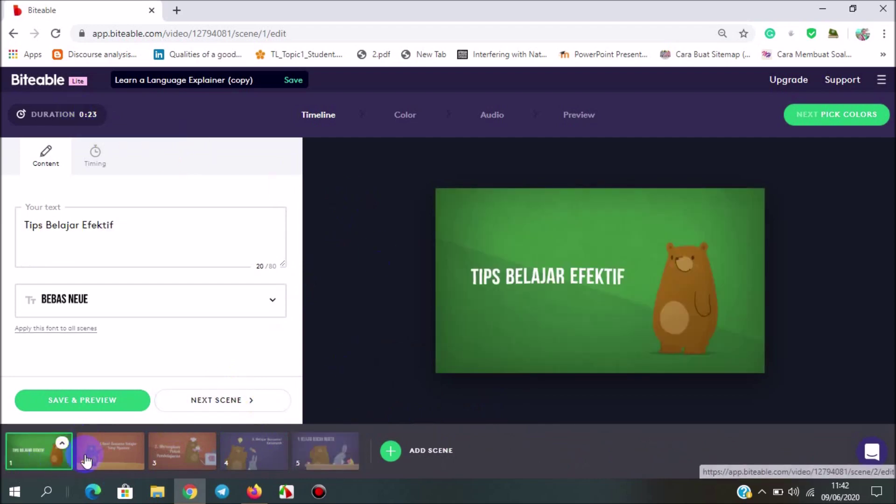
Click through scenes 1 to 5, ending on '4. Belajar dengan Praktik'.
click(107, 462)
click(172, 461)
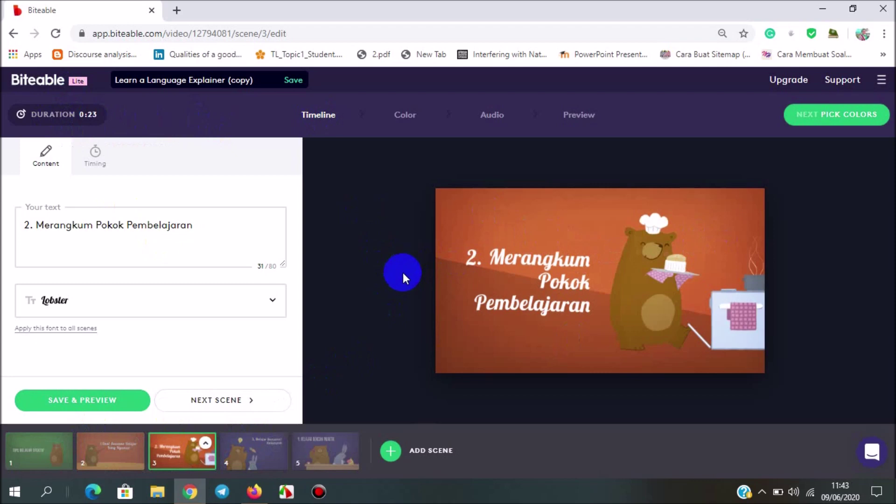
click(49, 465)
click(110, 462)
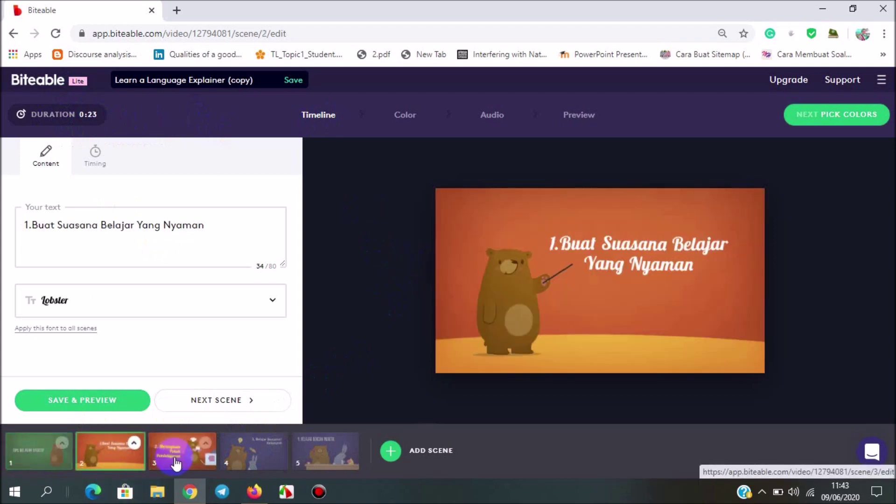
click(176, 464)
click(238, 462)
click(327, 463)
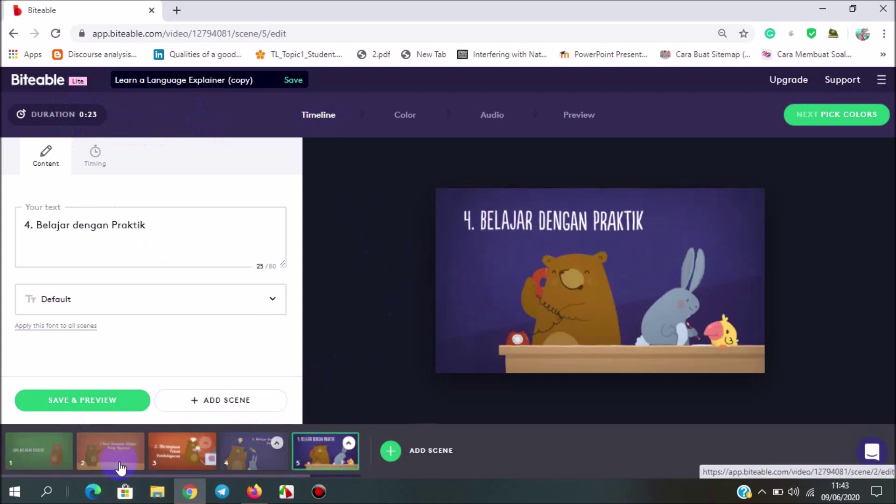
click(38, 462)
click(103, 460)
click(180, 458)
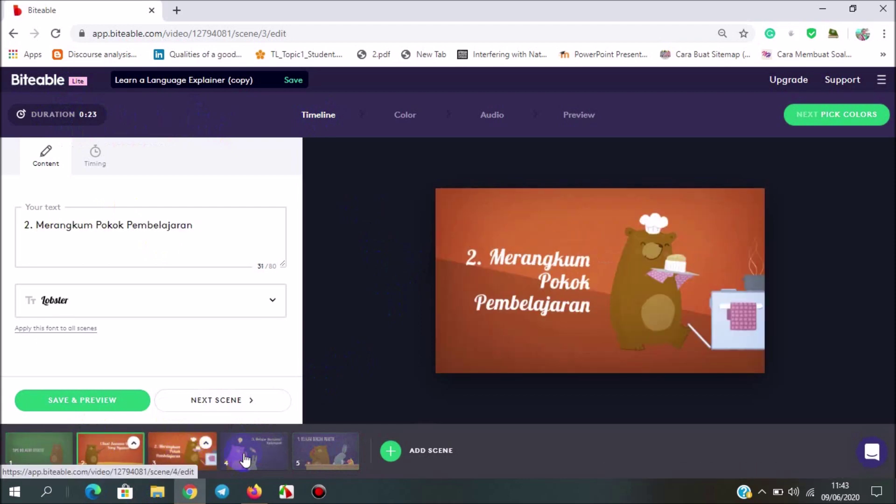
click(245, 460)
click(339, 462)
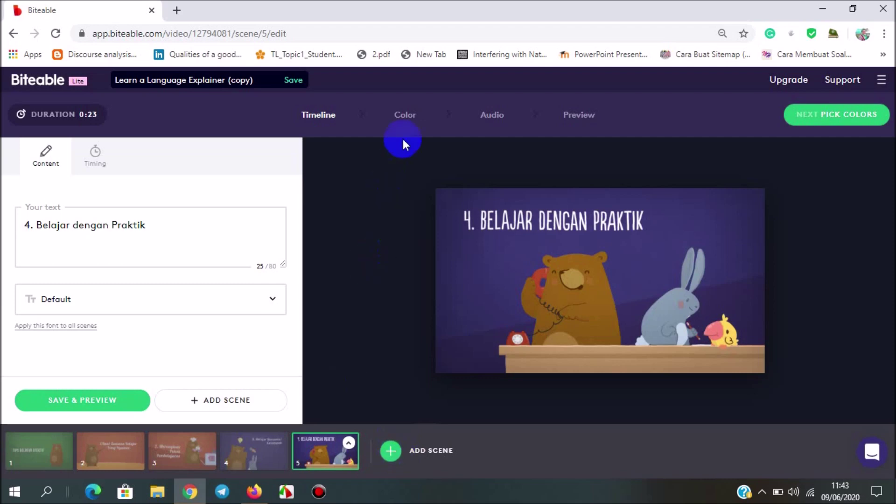
Audition the Bright Days Ahead and Bright Bucket background music tracks.
click(490, 124)
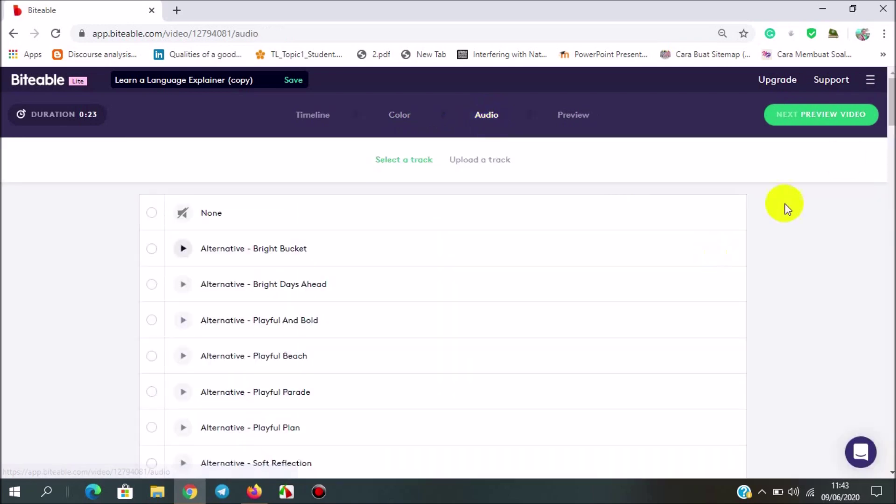
click(893, 112)
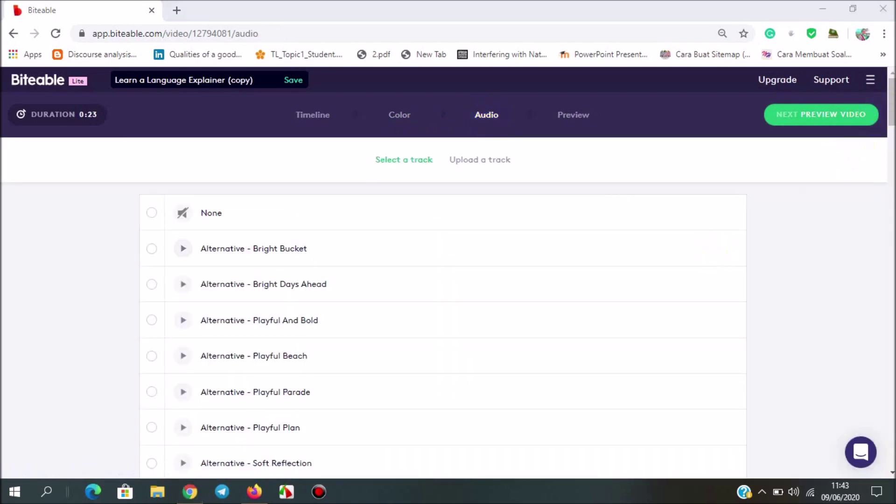
drag(893, 112, 890, 119)
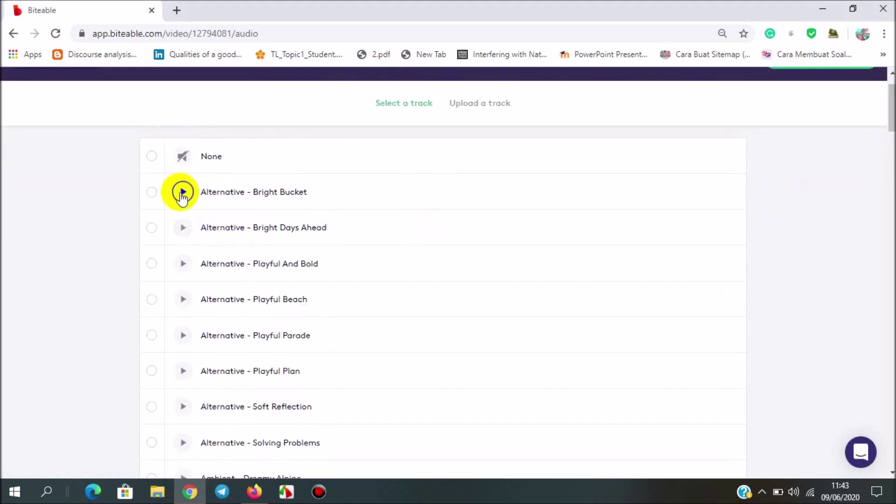
click(183, 228)
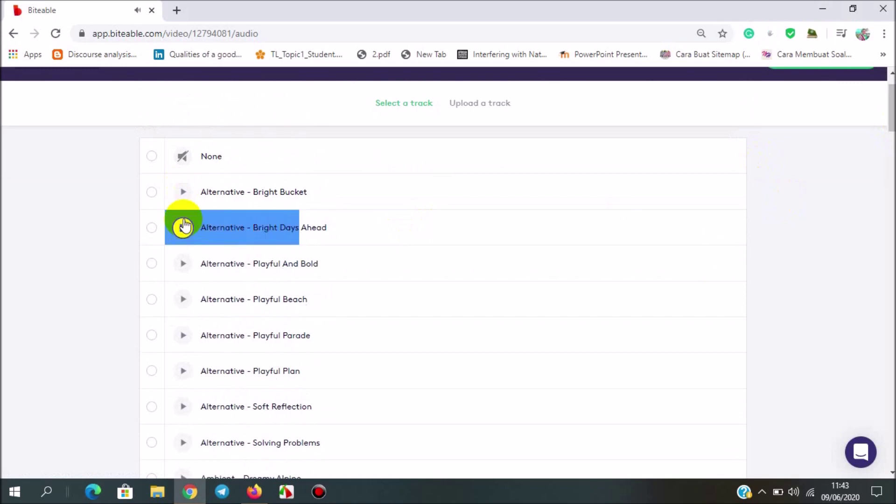
click(183, 193)
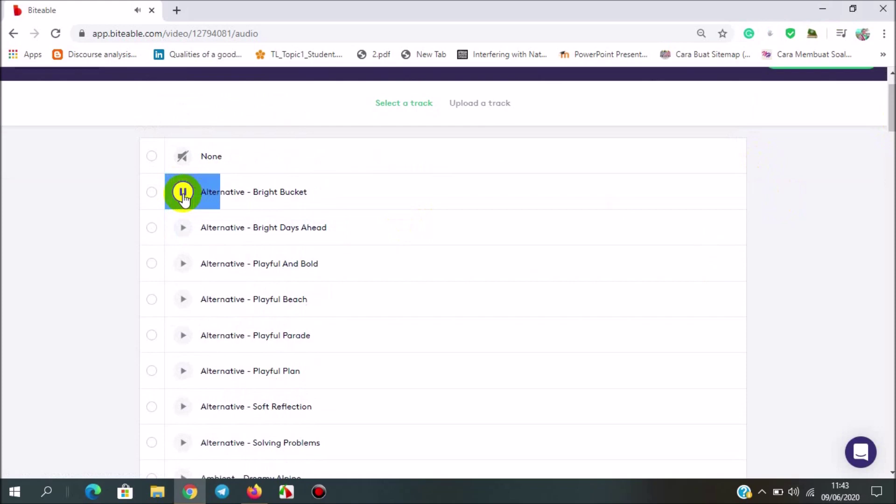
Select 'Alternative - Bright Bucket' as the background music and save the project.
click(153, 192)
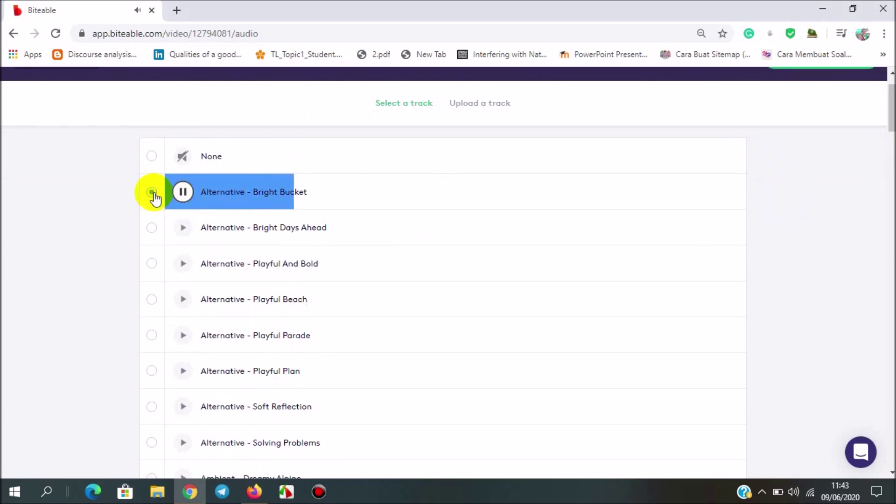
click(183, 191)
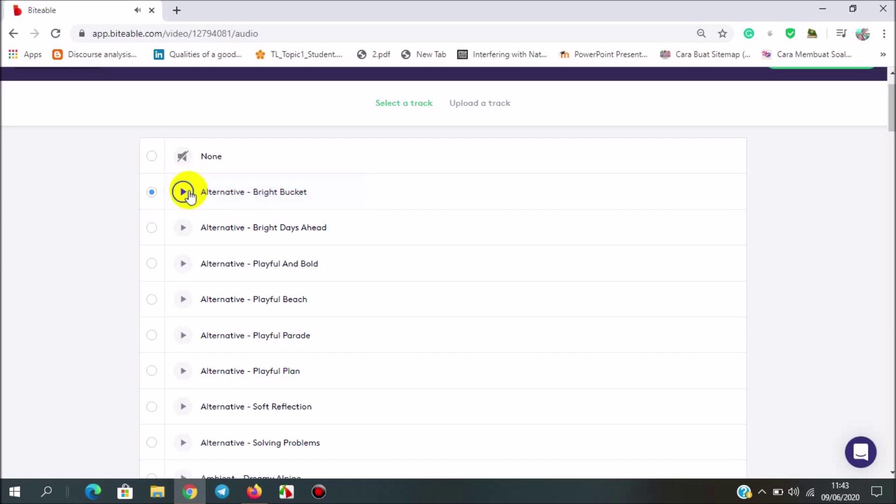
click(152, 193)
scroll(234, 196, up, 2)
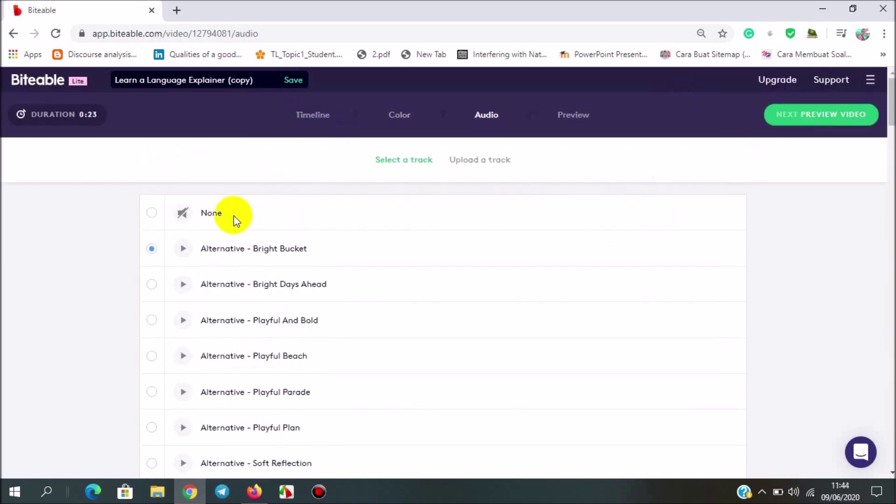
click(151, 249)
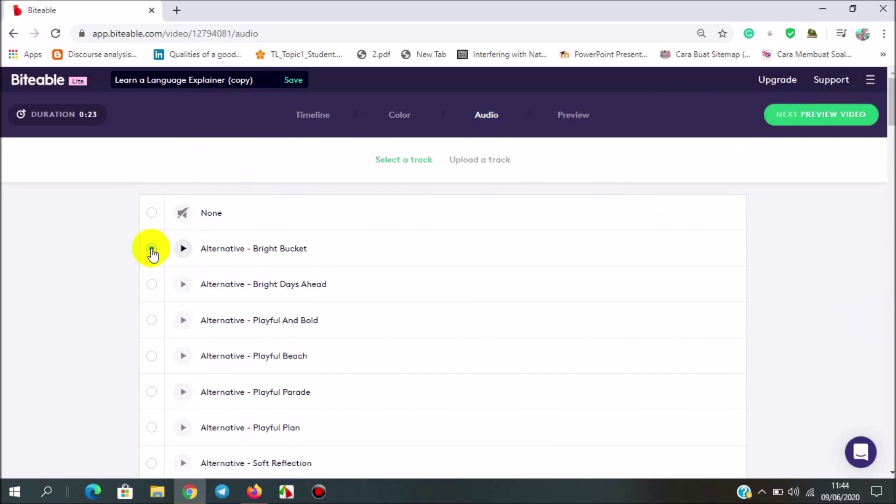
click(295, 82)
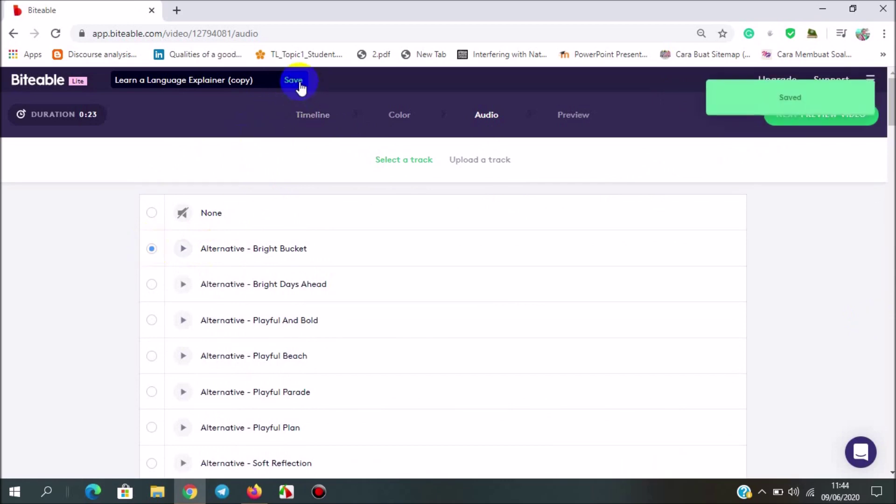
click(312, 122)
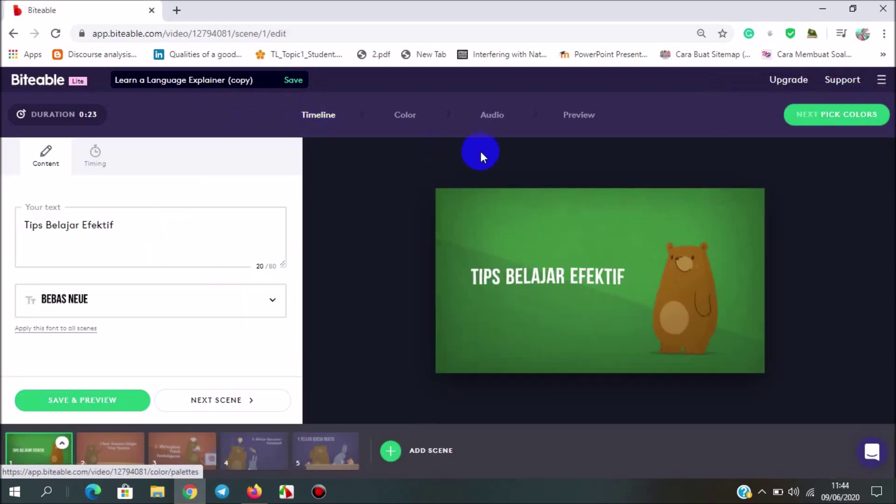
Rebuild the Tips Belajar Efektif video on the Preview tab, play it, then show it full screen.
click(579, 123)
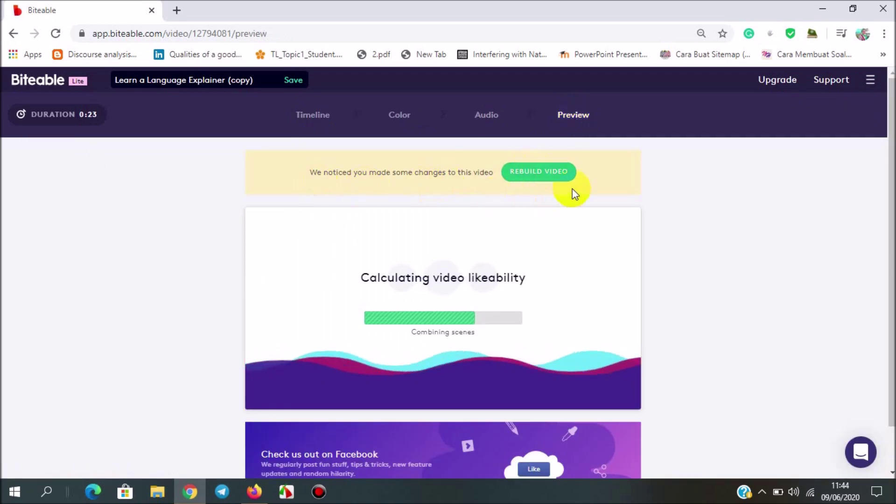
click(536, 172)
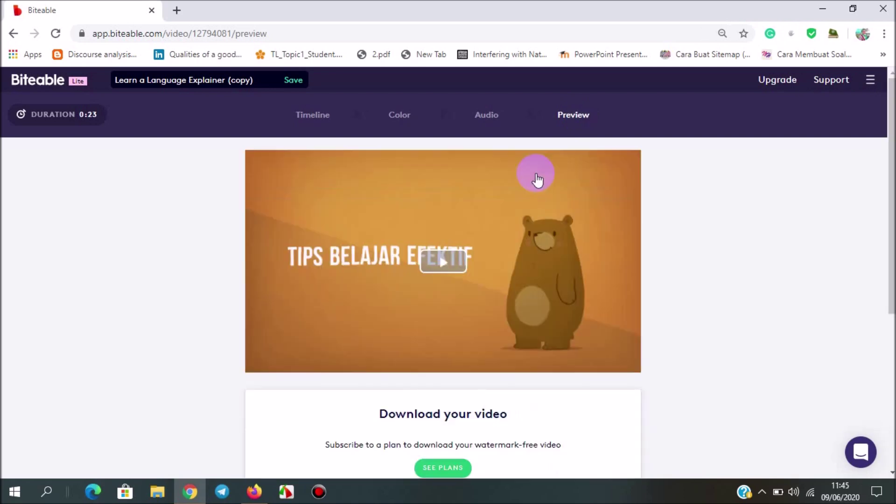
click(448, 262)
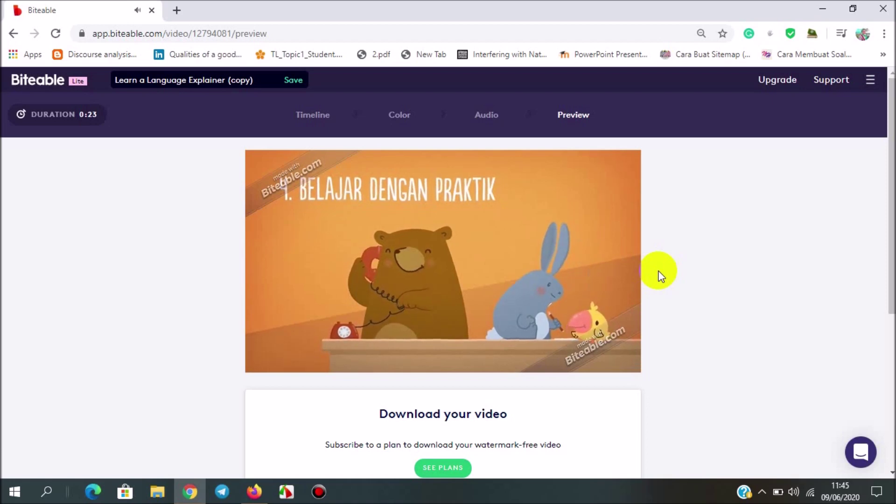
mouse_move(566, 269)
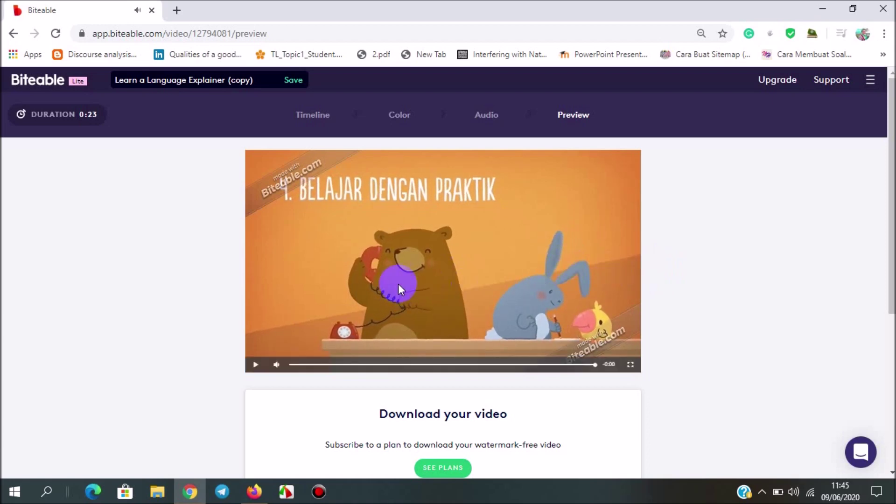
click(355, 318)
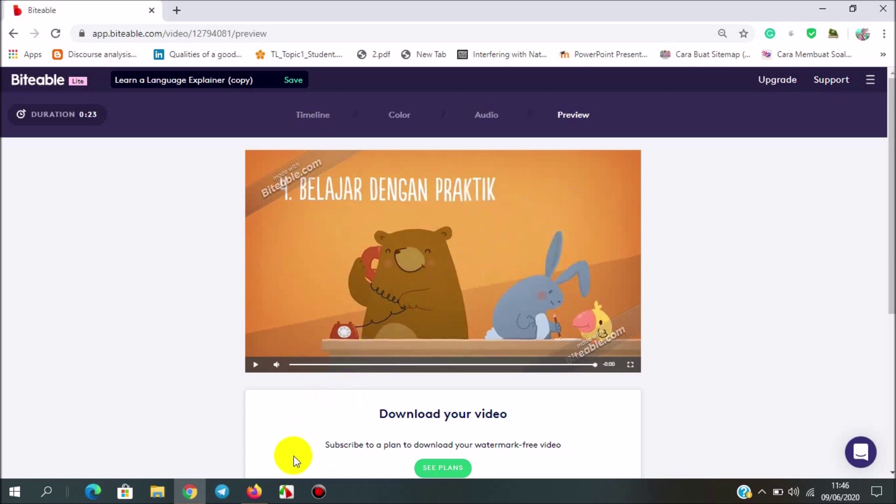
click(288, 493)
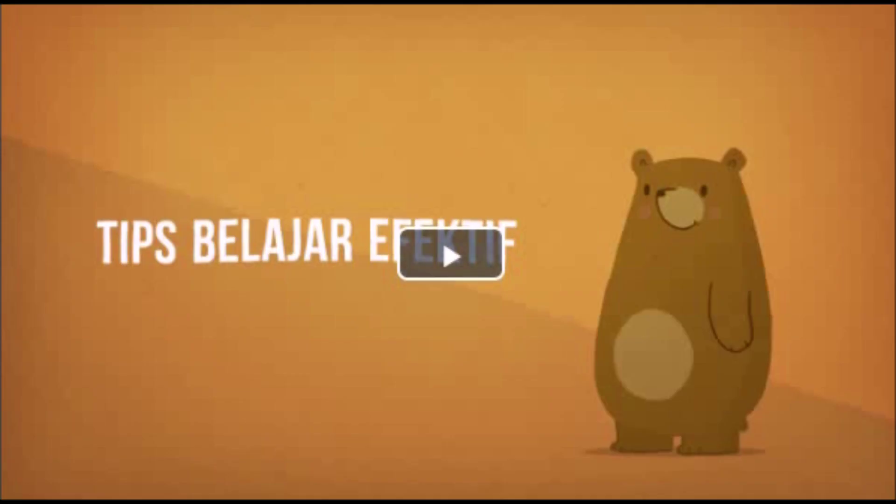
click(460, 255)
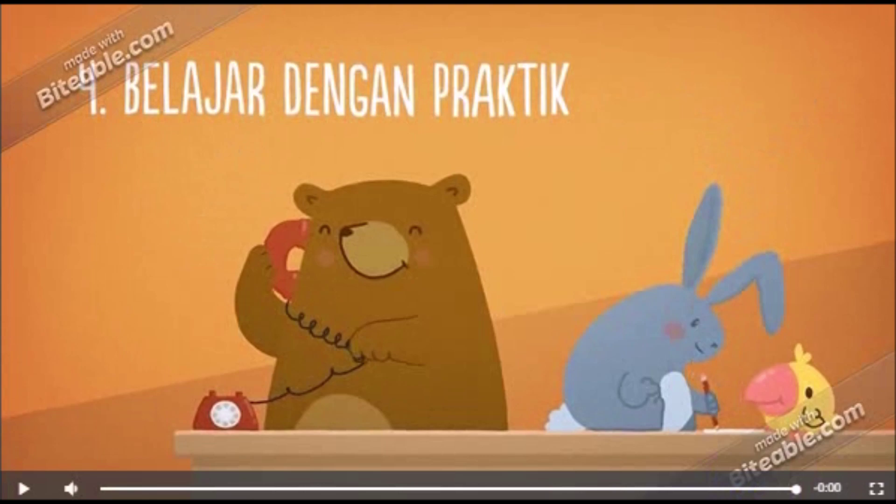
key(Escape)
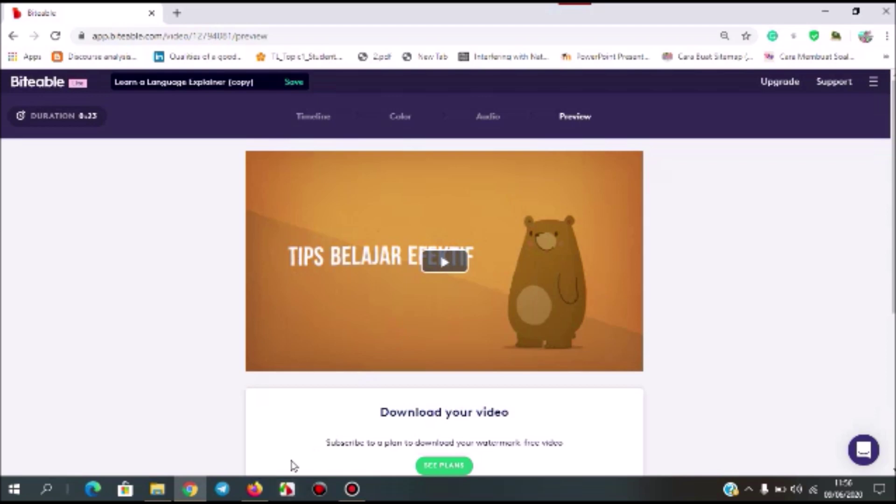
Take a FastStone window screenshot of the browser and close the editor.
click(288, 489)
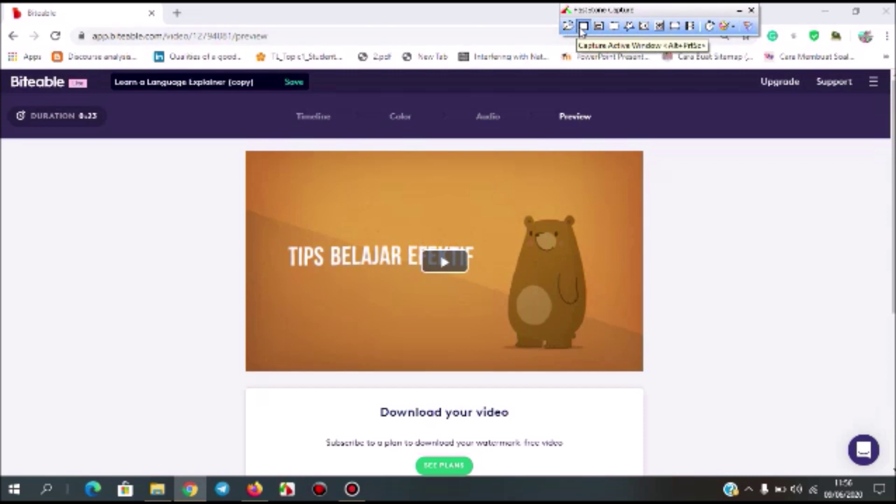
click(582, 28)
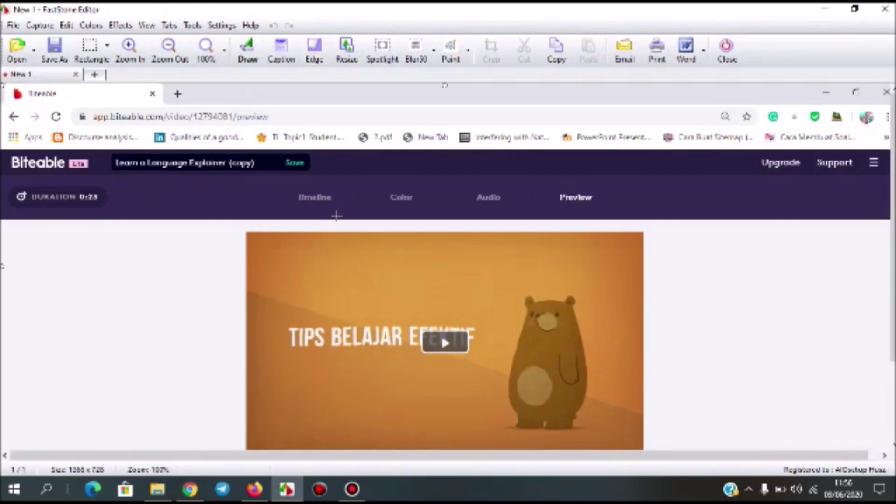
click(725, 62)
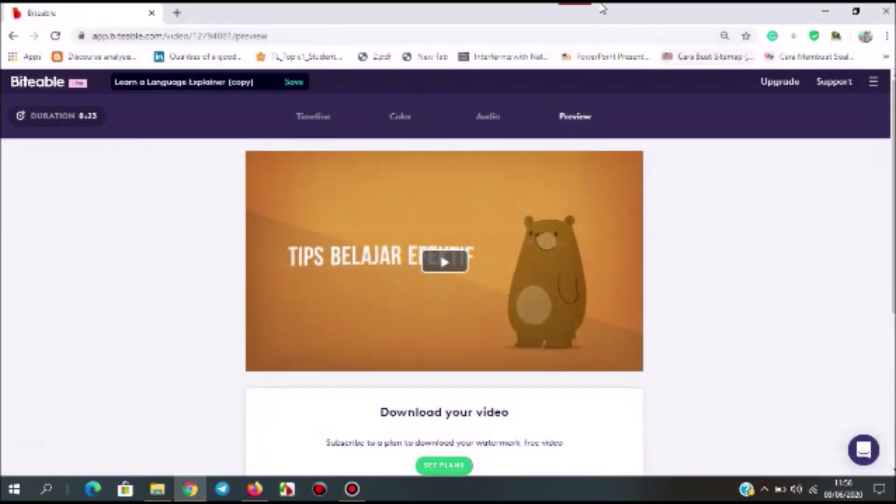
Capture the Biteable preview page as a selected window, then close the captured image.
mouse_move(583, 7)
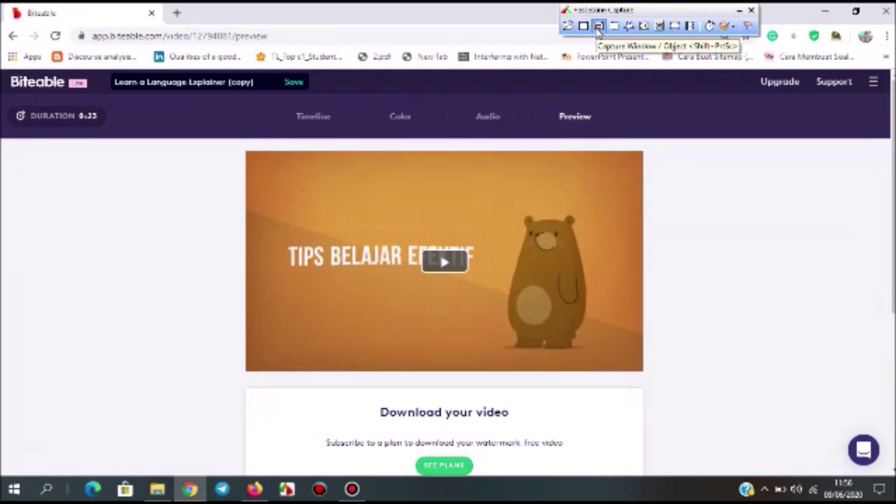
click(599, 26)
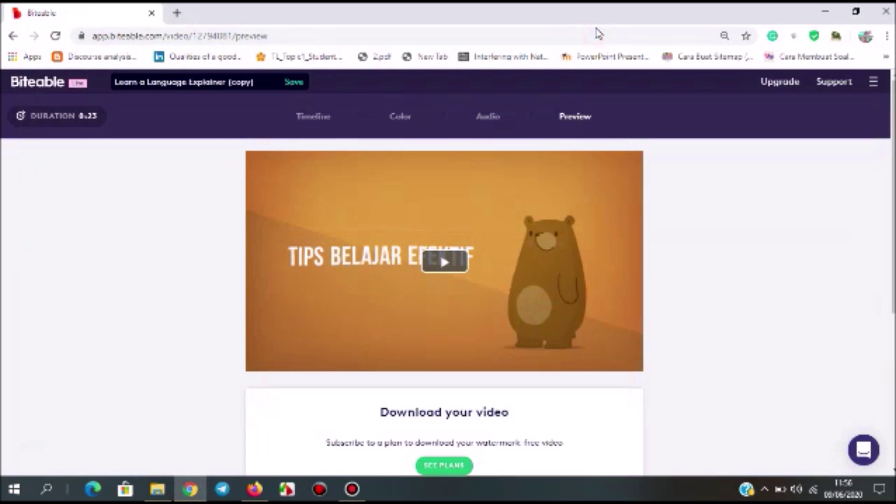
click(320, 204)
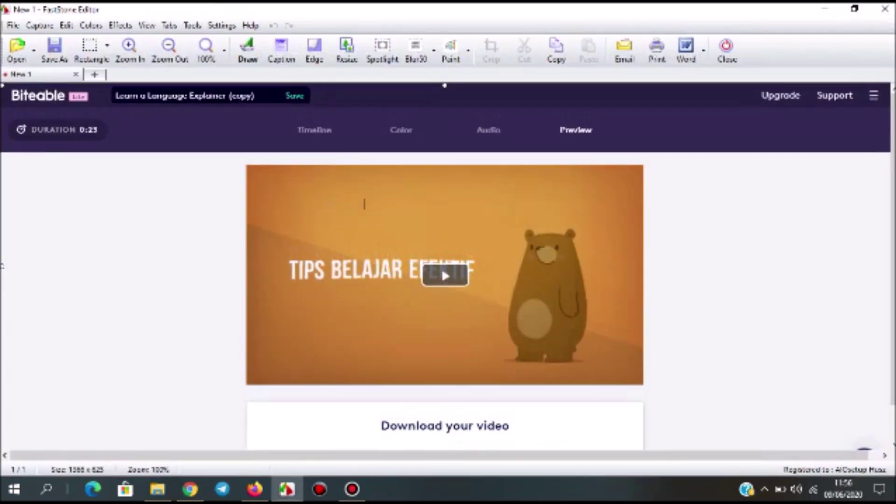
click(726, 47)
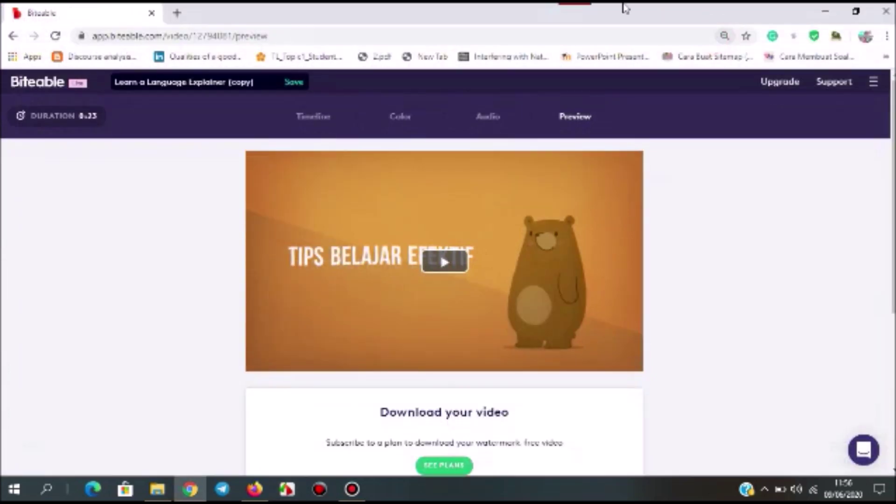
mouse_move(595, 4)
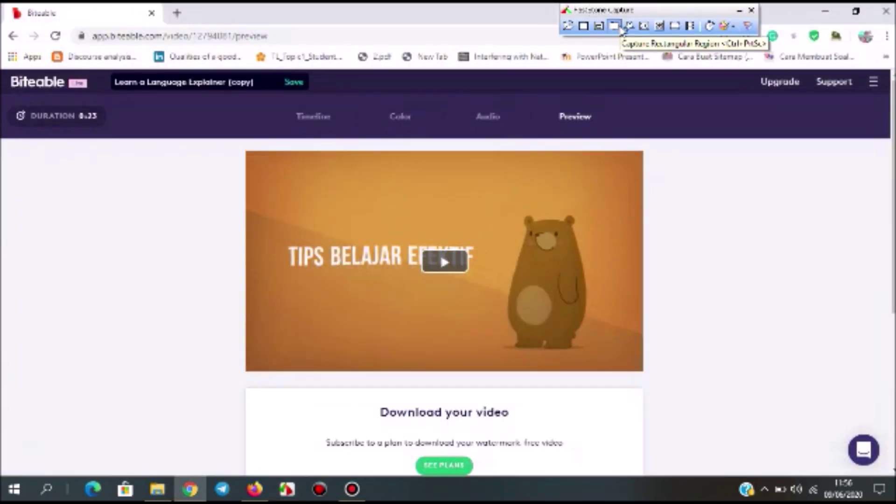
Capture the video frame as a rectangular region between its opposite corners, then close the editor.
click(621, 28)
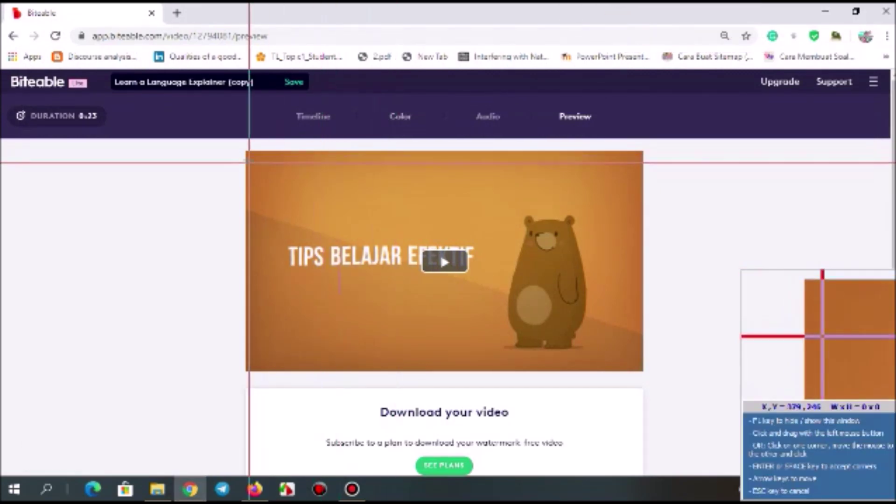
click(244, 151)
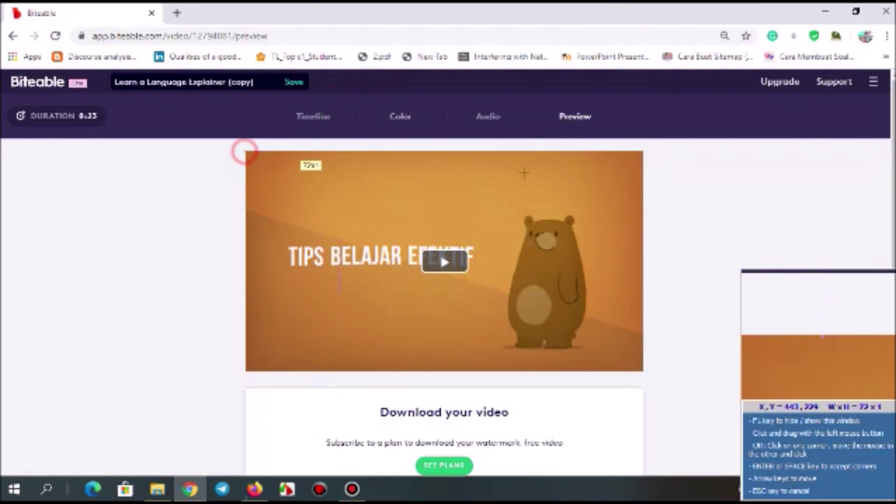
click(644, 369)
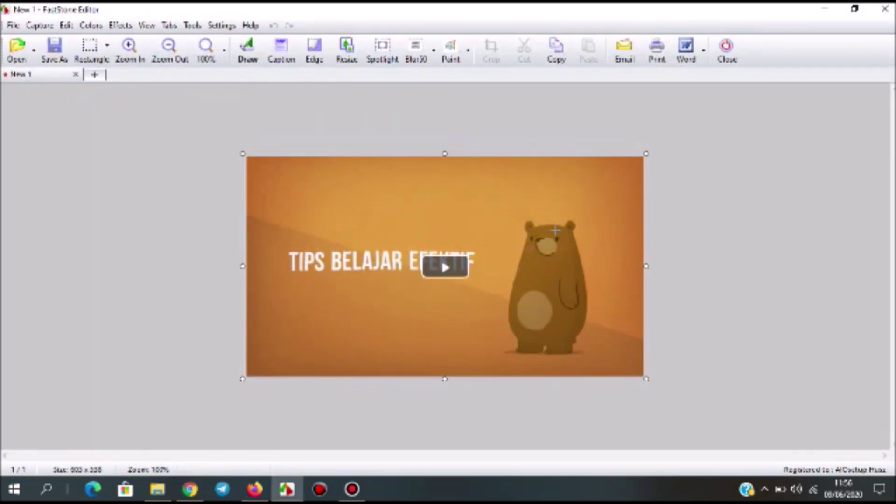
click(727, 56)
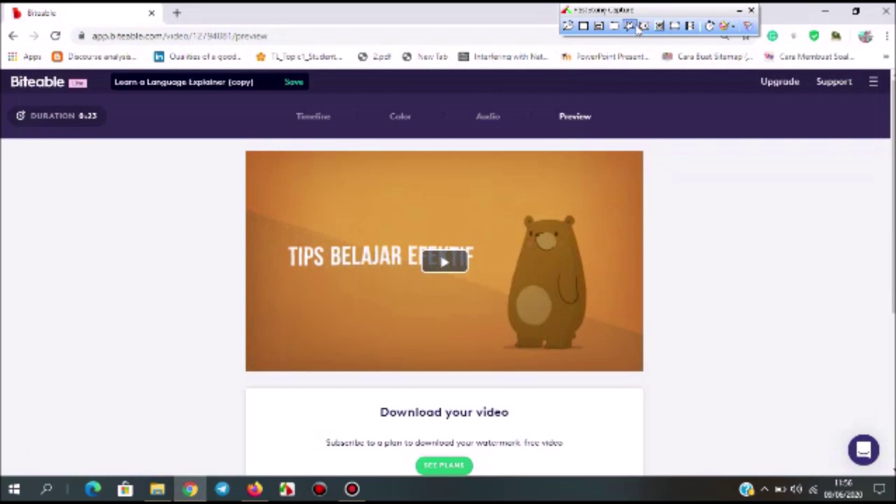
Take a freehand capture by tracing a loop around the bear's head.
click(629, 25)
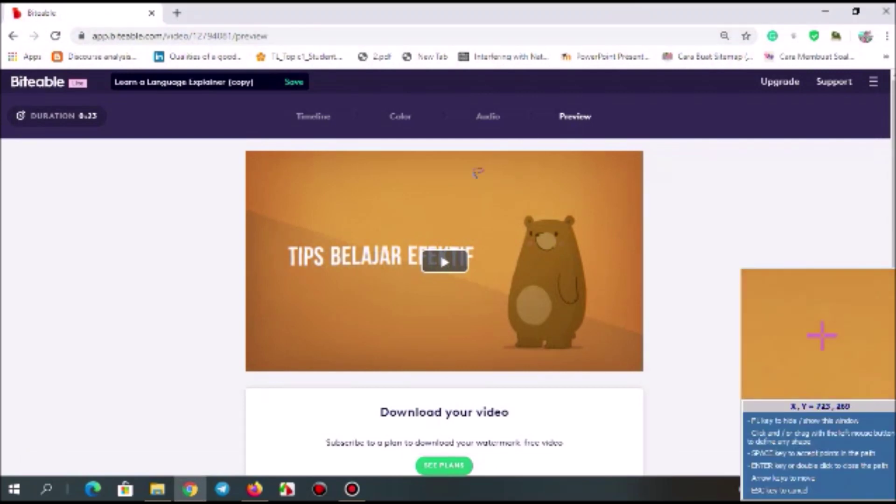
drag(477, 176, 494, 173)
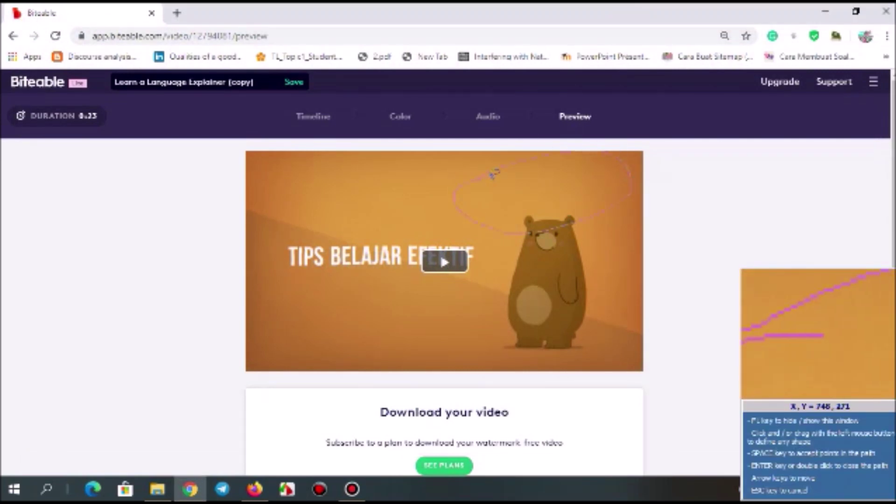
double_click(536, 206)
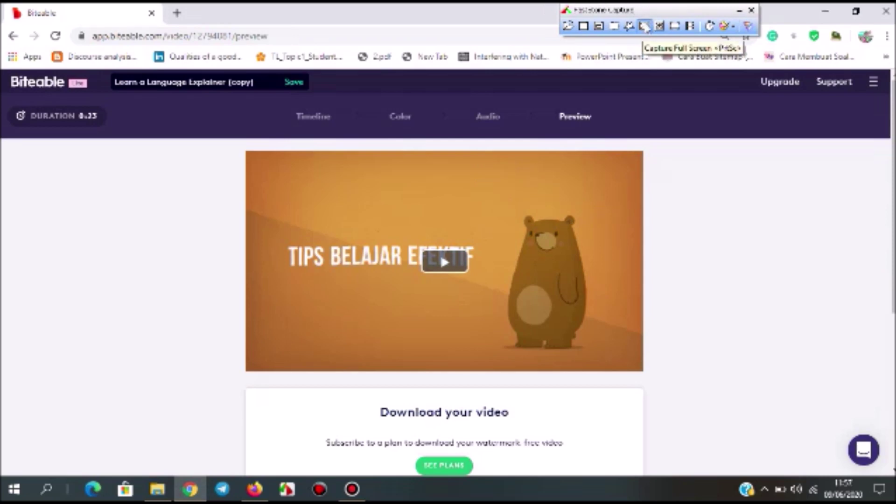
Take a full-screen capture and a scrolling capture of the whole preview page, closing each.
click(646, 26)
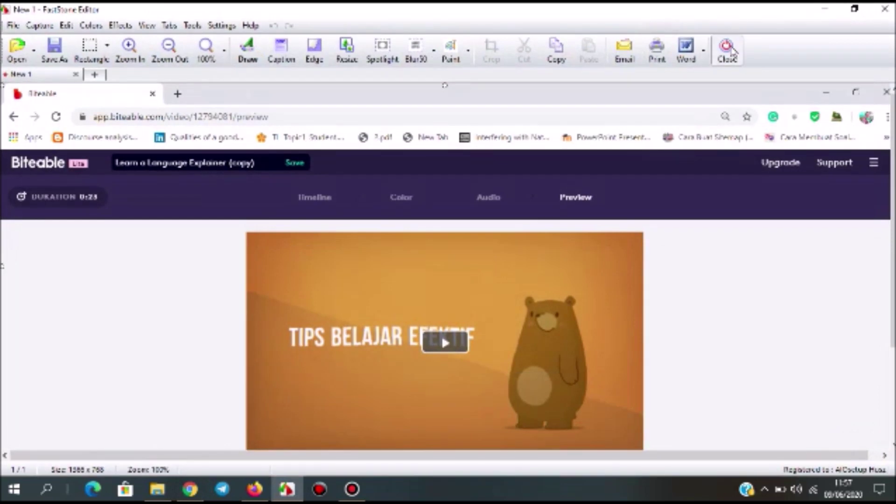
click(727, 47)
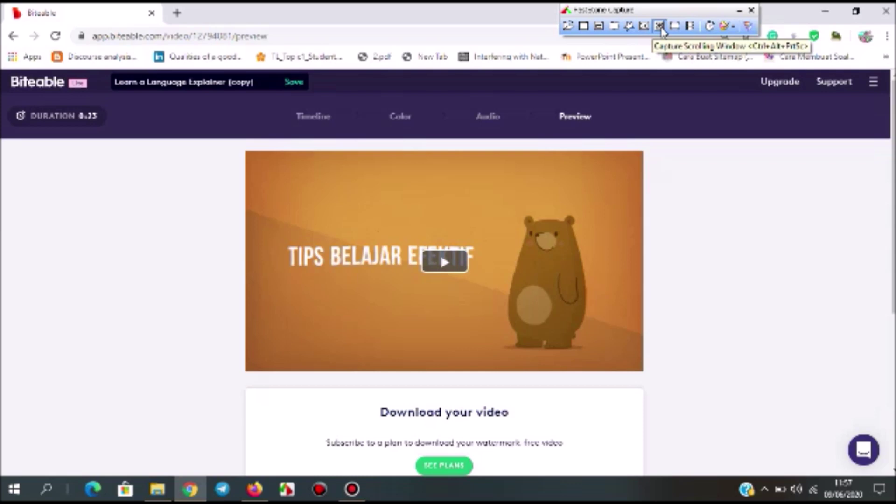
click(662, 29)
click(892, 279)
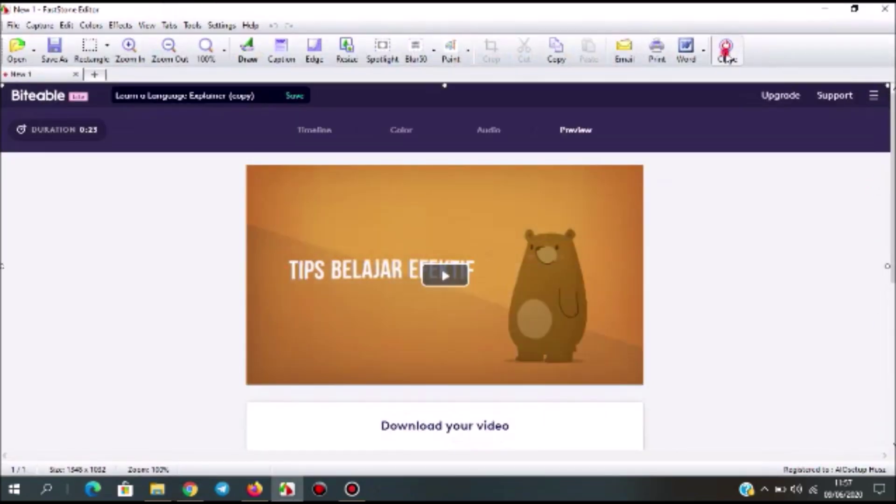
click(727, 52)
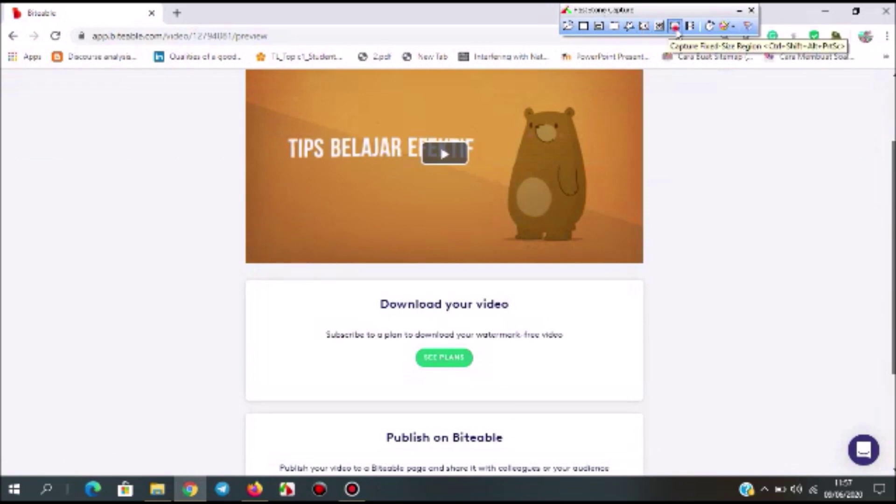
Capture a 400x300 fixed-size region over the video and close the editor.
click(675, 27)
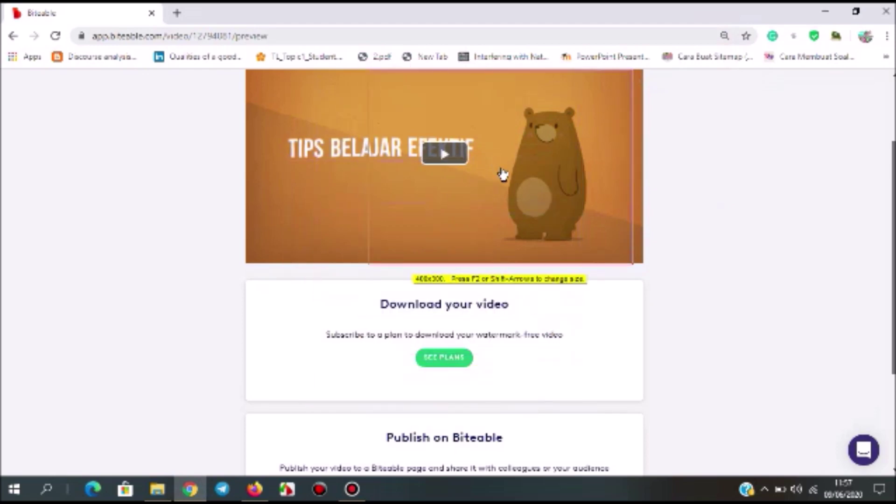
click(503, 174)
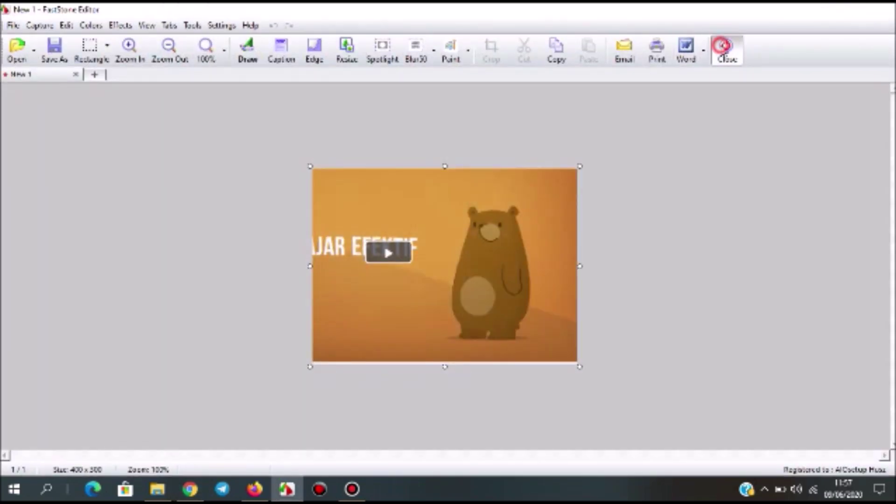
click(722, 46)
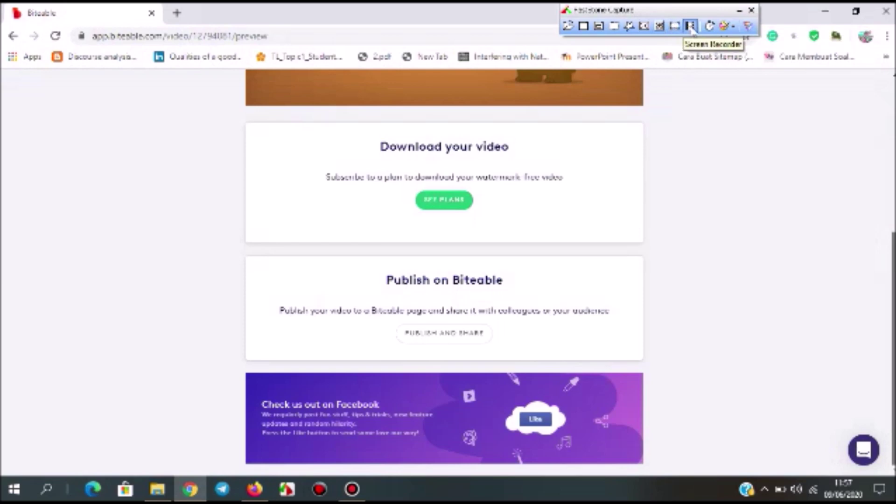
Scroll the preview page back to the top and open FastStone's Screen Recorder settings.
scroll(793, 124, up, 5)
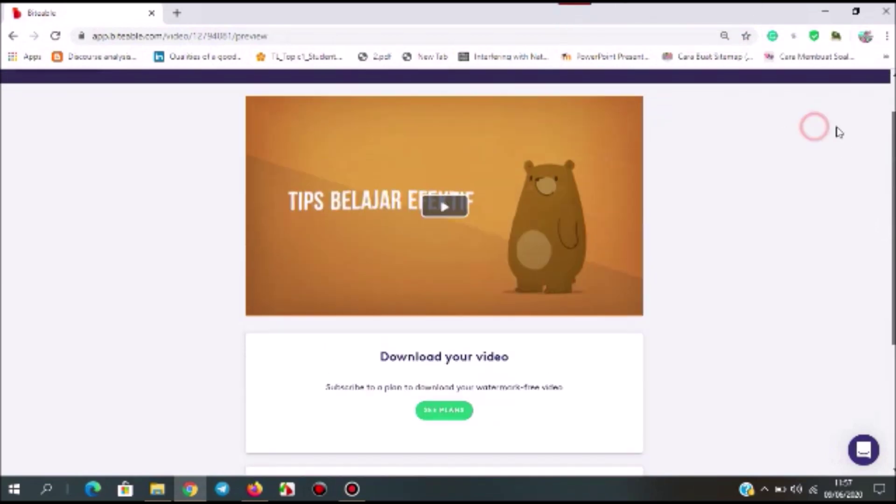
scroll(448, 271, up, 2)
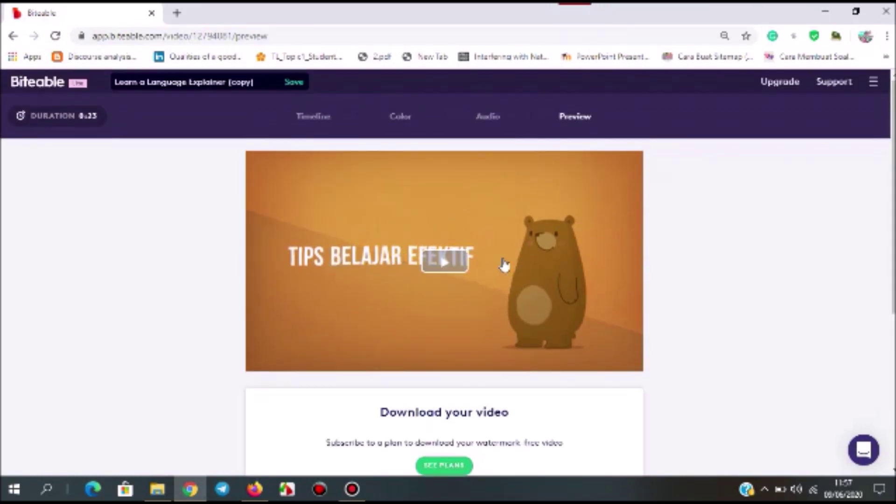
mouse_move(602, 8)
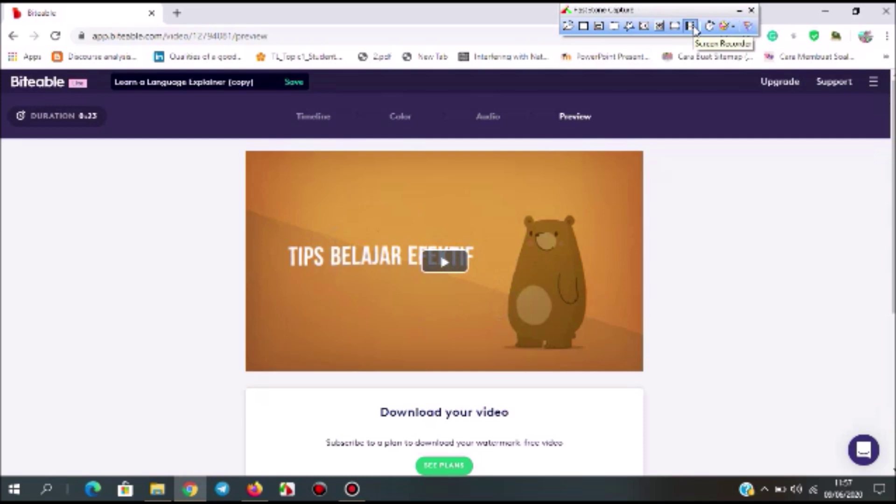
click(692, 26)
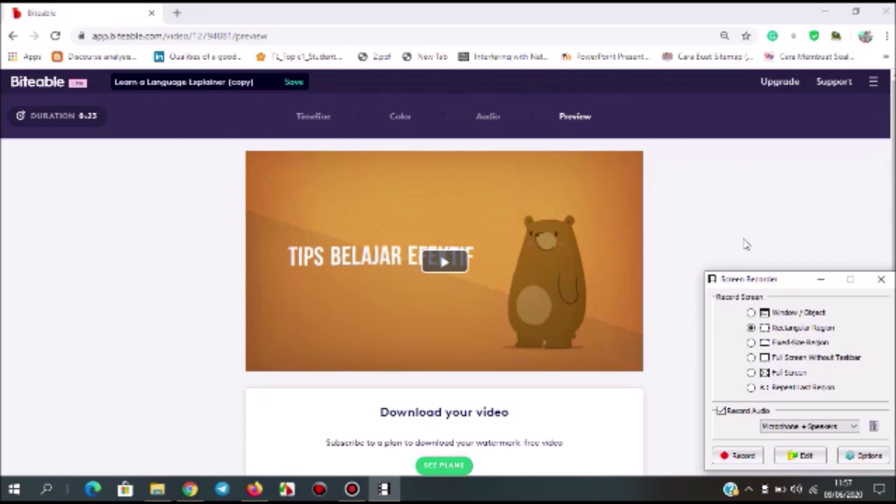
Choose rectangular-region recording with Microphone + Speakers as the audio source.
click(752, 328)
click(854, 427)
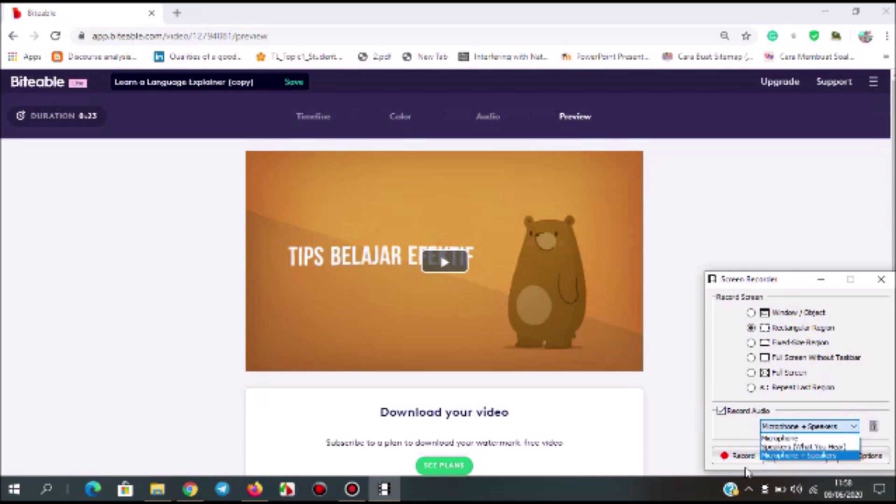
click(734, 441)
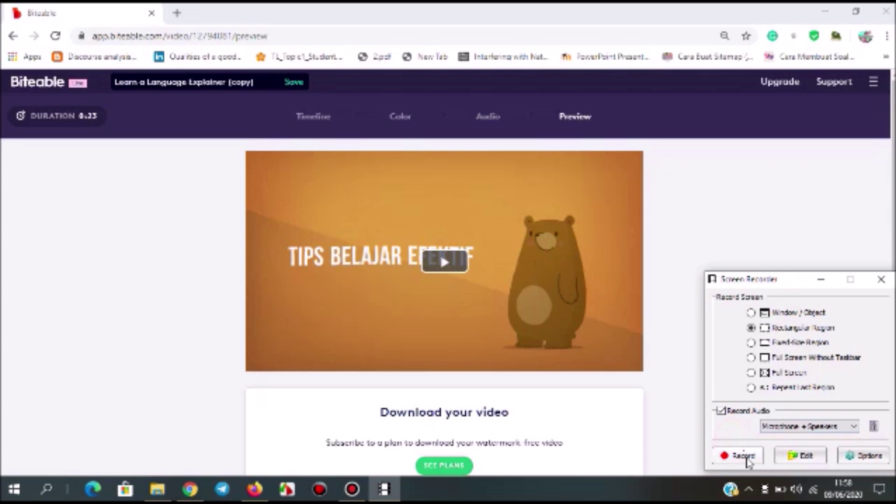
Outline the Biteable video frame as the recording area and start recording.
click(747, 458)
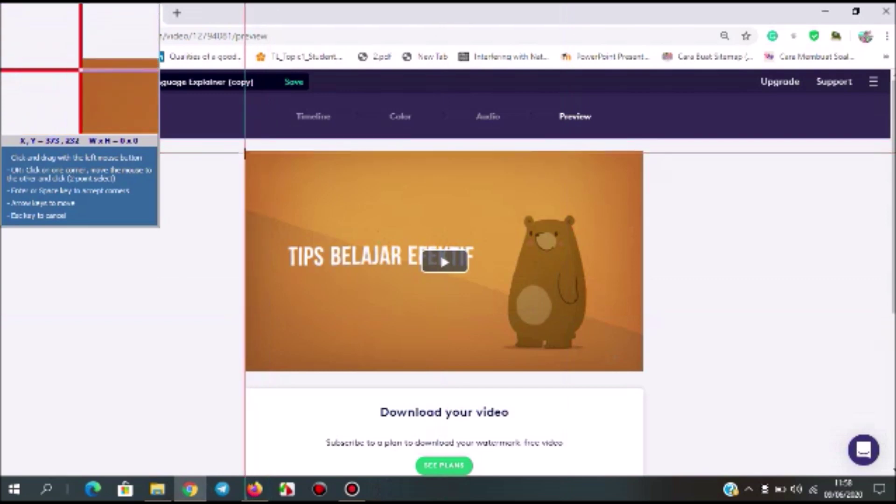
mouse_move(245, 151)
mouse_down()
mouse_move(430, 153)
mouse_move(647, 355)
mouse_move(642, 371)
mouse_up()
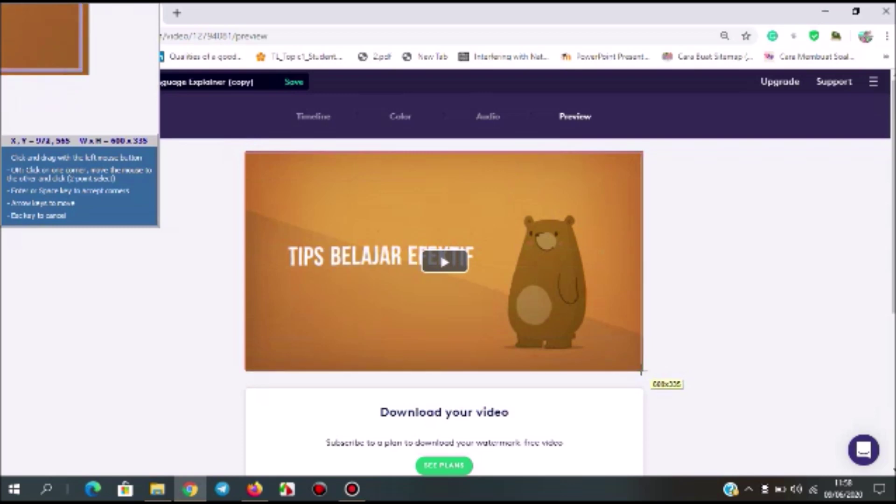
drag(641, 371, 642, 373)
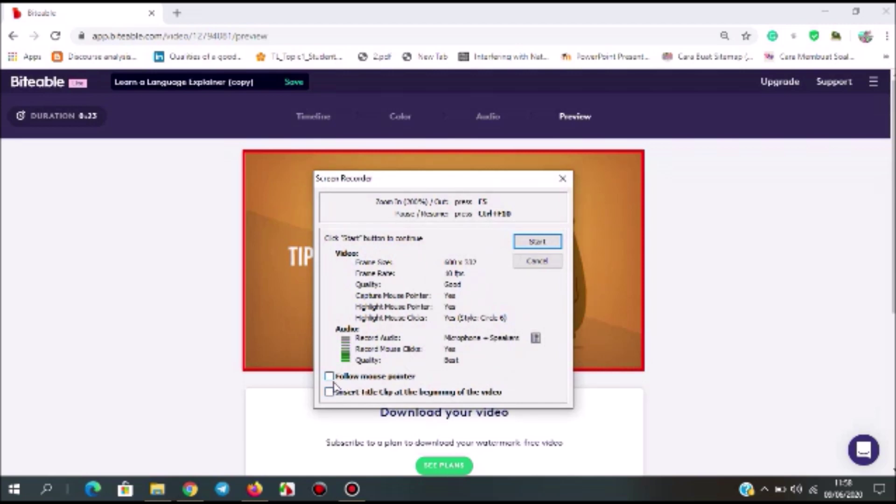
click(539, 242)
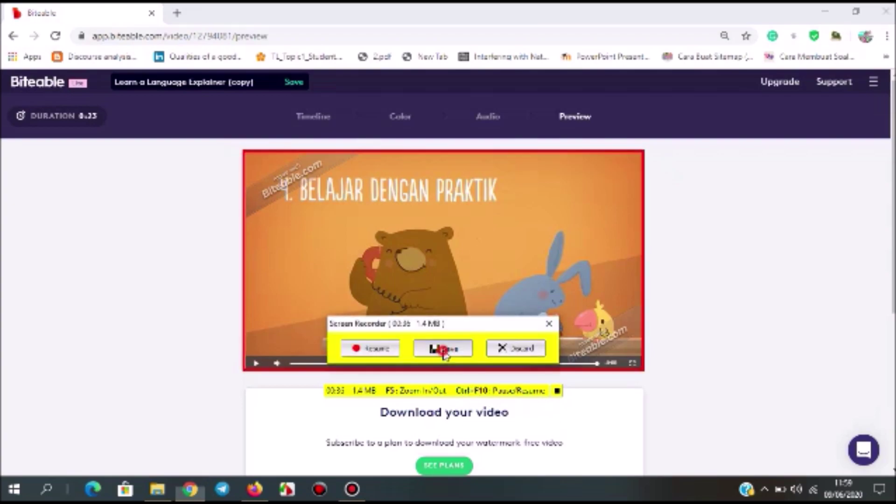
Stop and save the 35-second, 1.4 MB recording of the playing video.
click(438, 347)
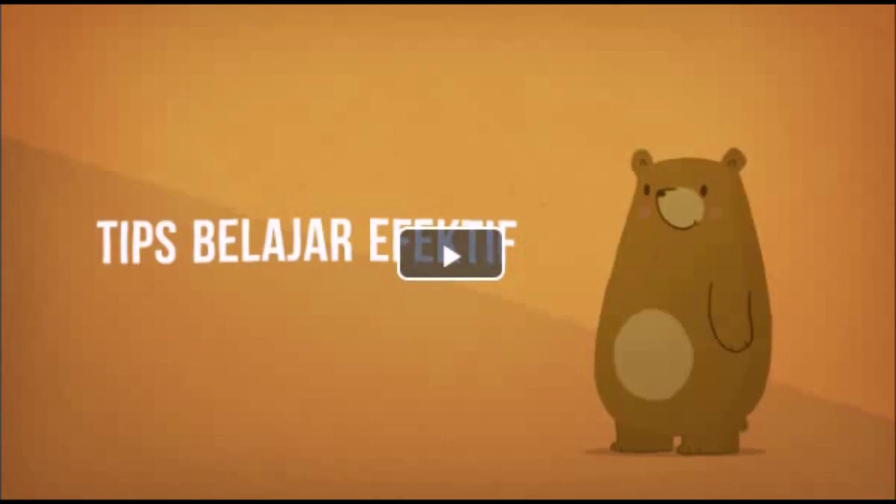
Play the saved recording through to its last scene, then exit full-screen playback.
click(456, 256)
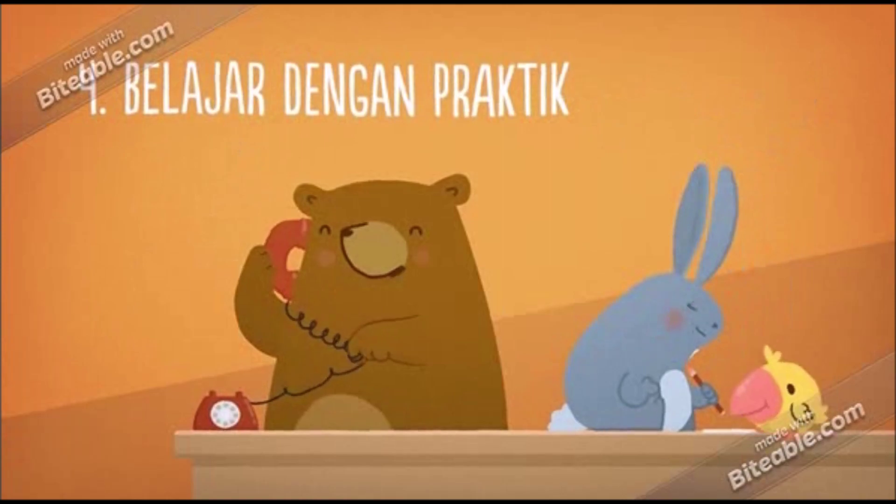
key(Escape)
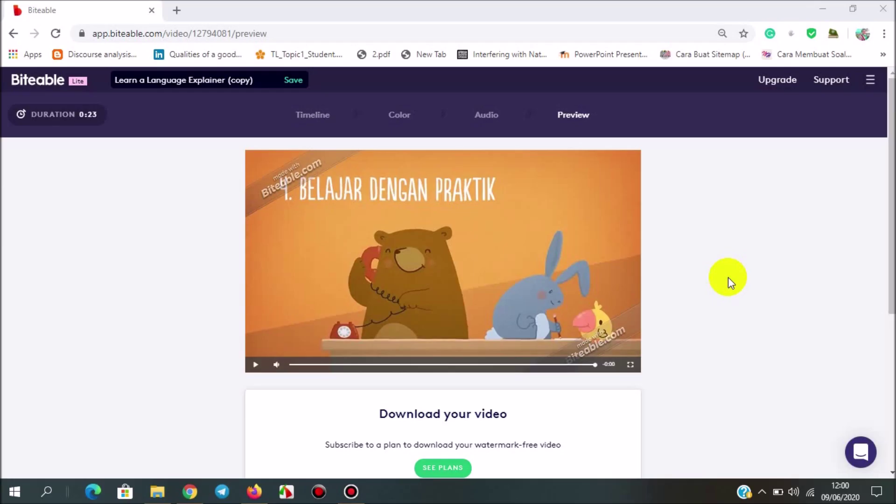